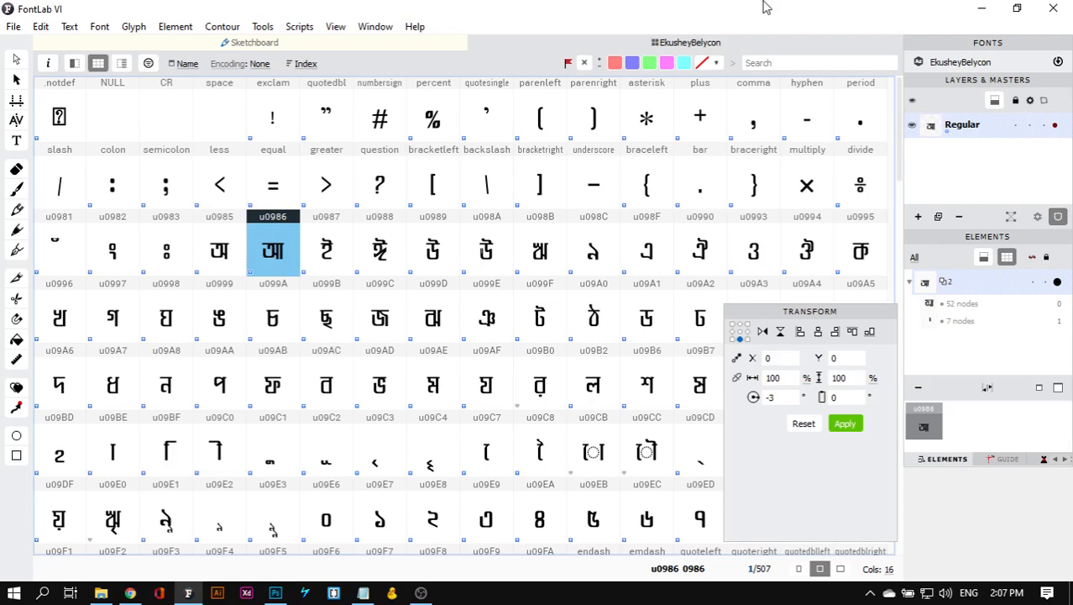
Open glyph u0985 for editing and set the font's weight to Bold in Font Info, leaving the width at Normal
click(223, 259)
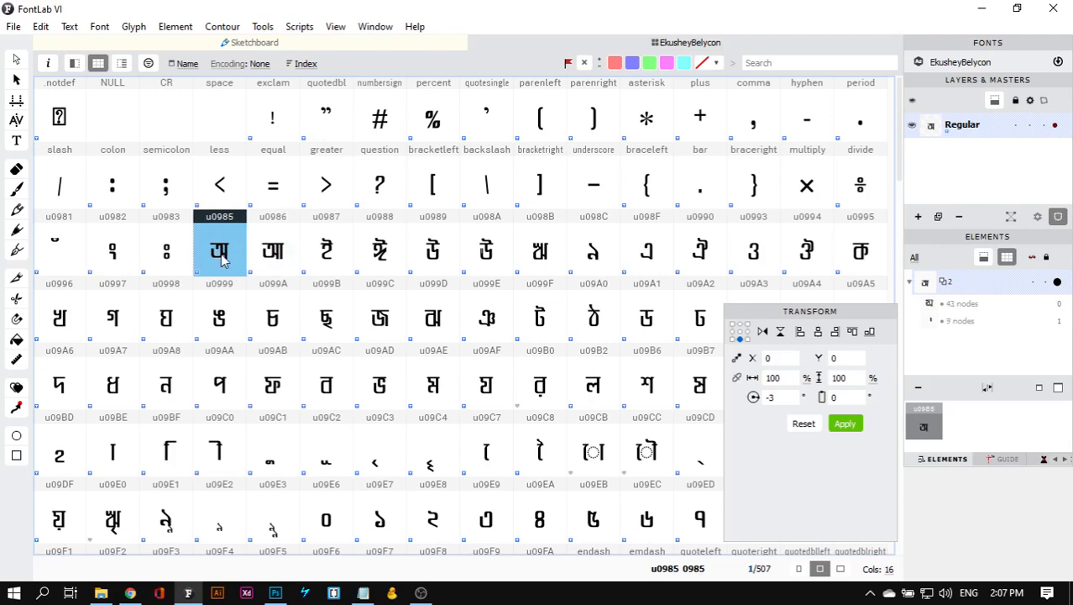
double_click(223, 259)
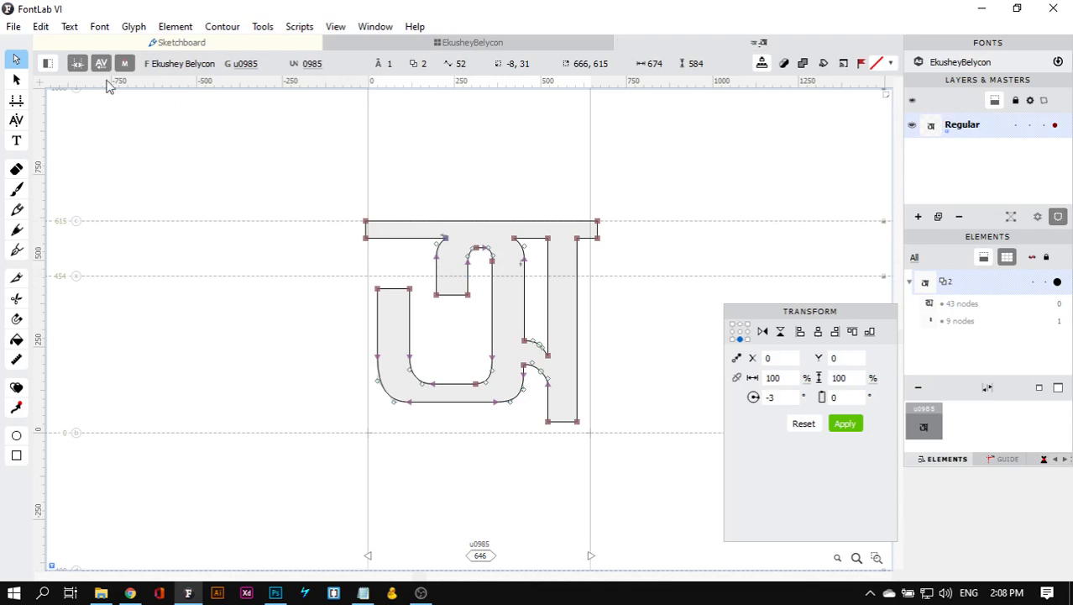
click(15, 27)
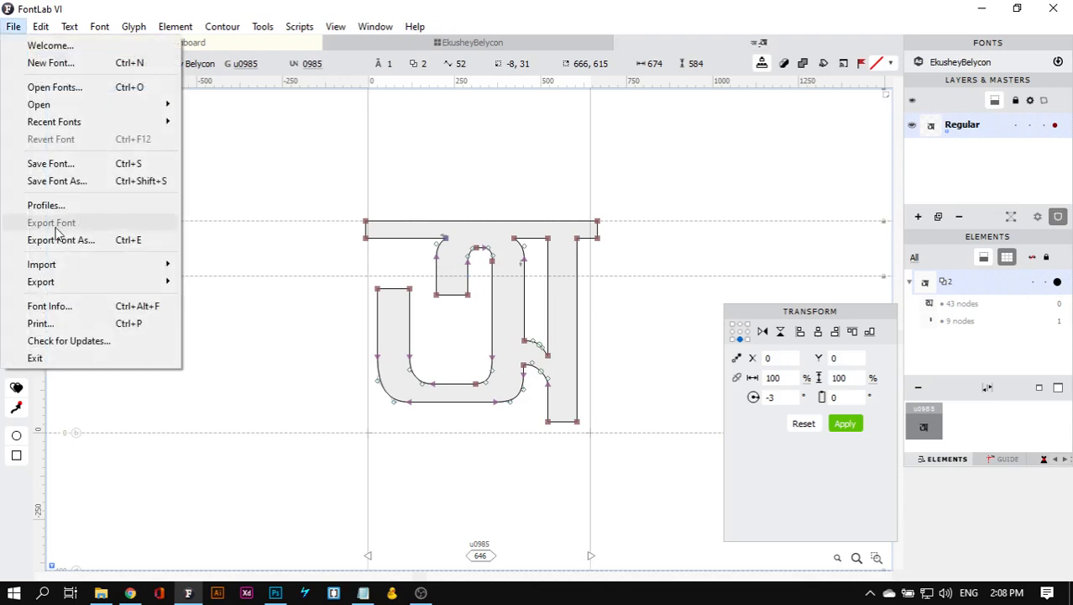
click(55, 310)
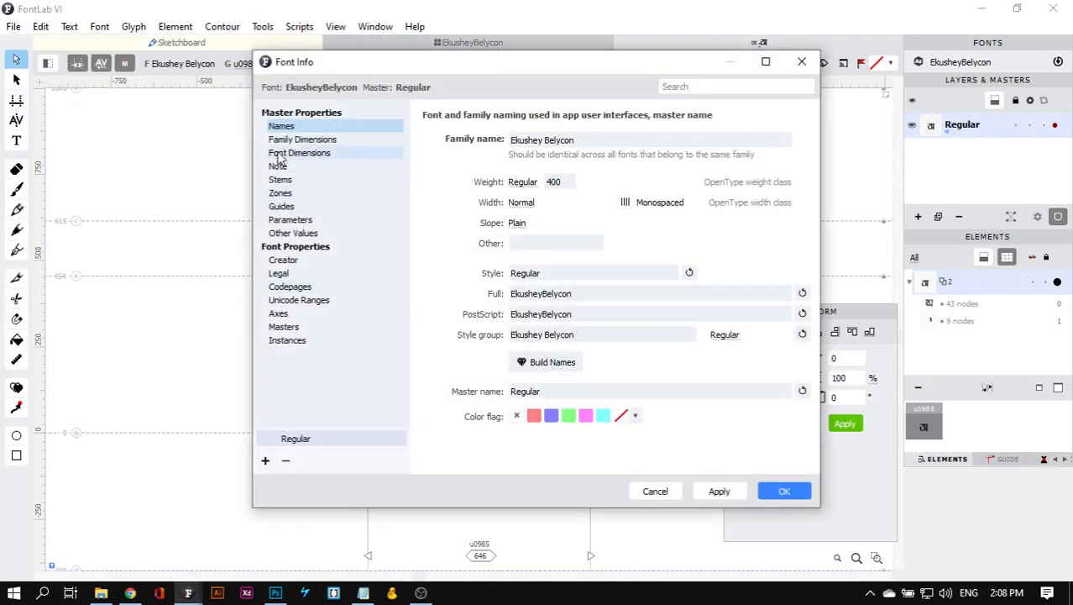
click(520, 186)
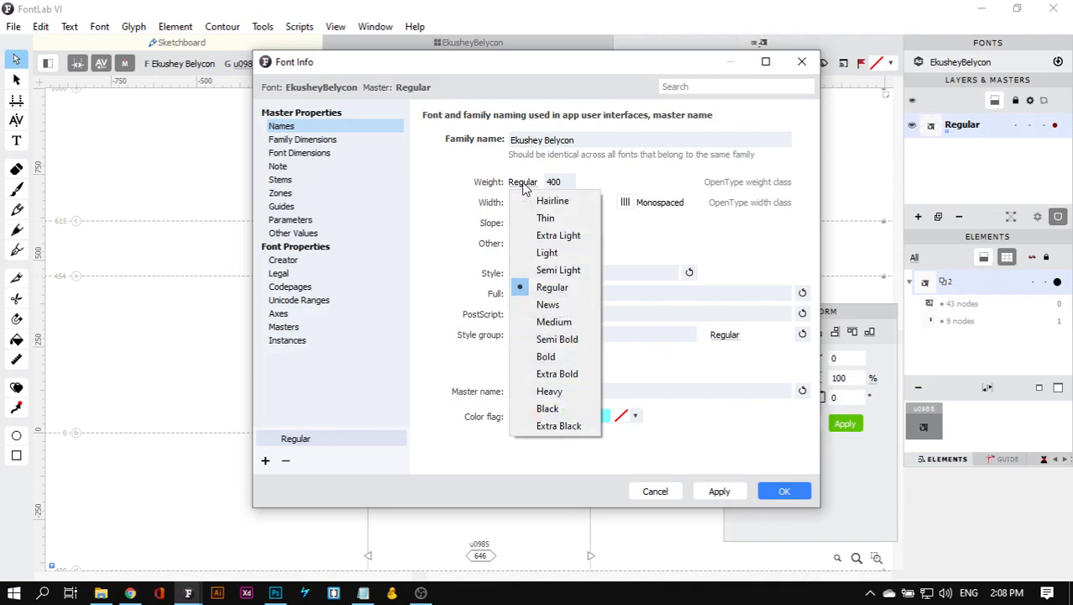
click(554, 363)
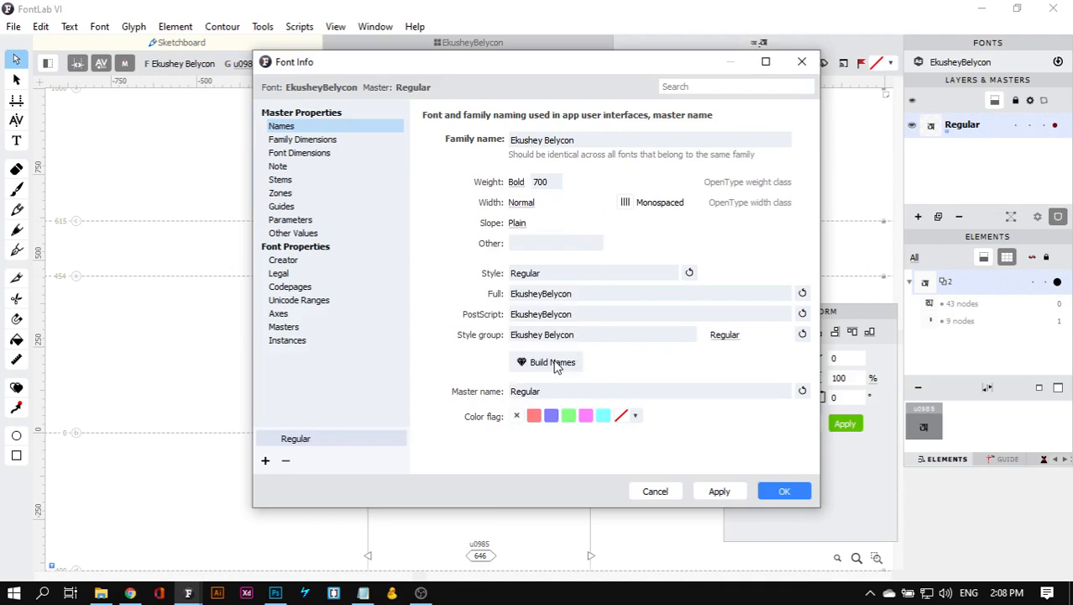
click(521, 202)
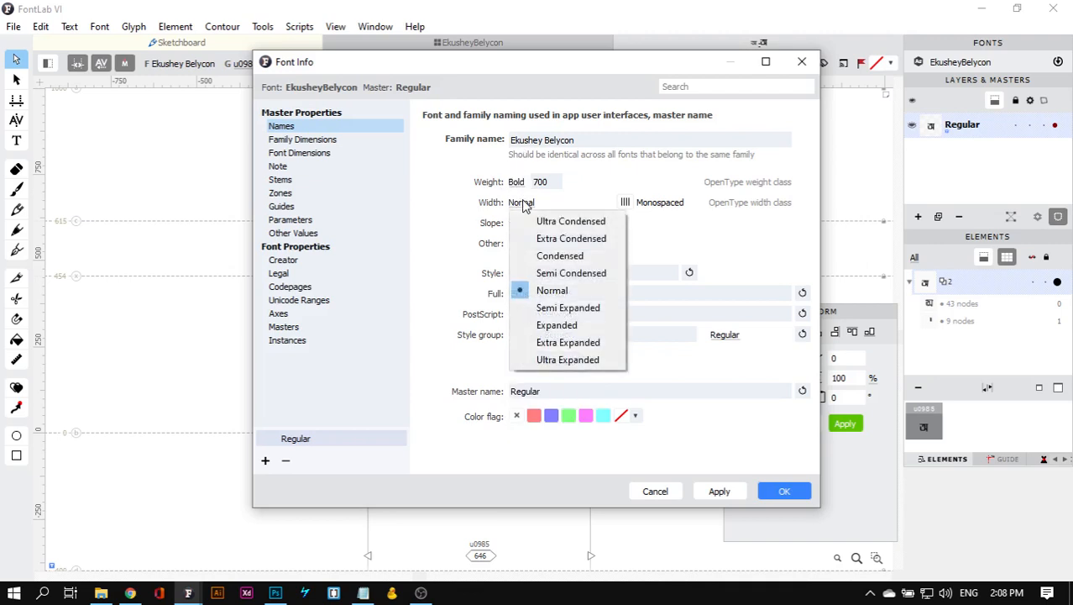
click(571, 194)
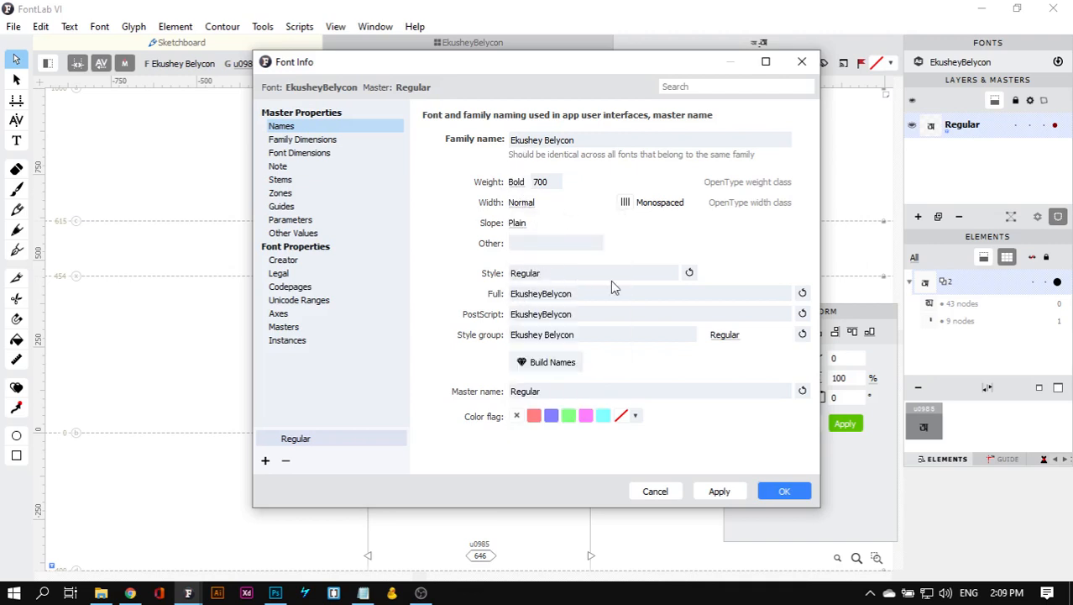
Rebuild the style, full, PostScript, style group and master names from the Bold weight and accept the Font Info changes
click(689, 273)
click(803, 294)
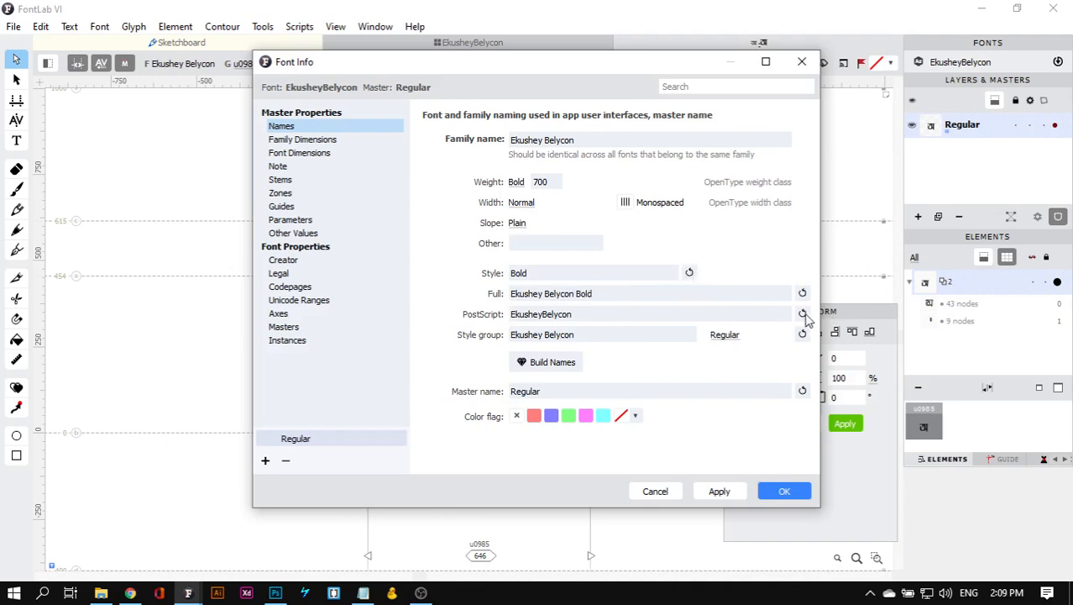
click(802, 313)
click(565, 367)
click(803, 391)
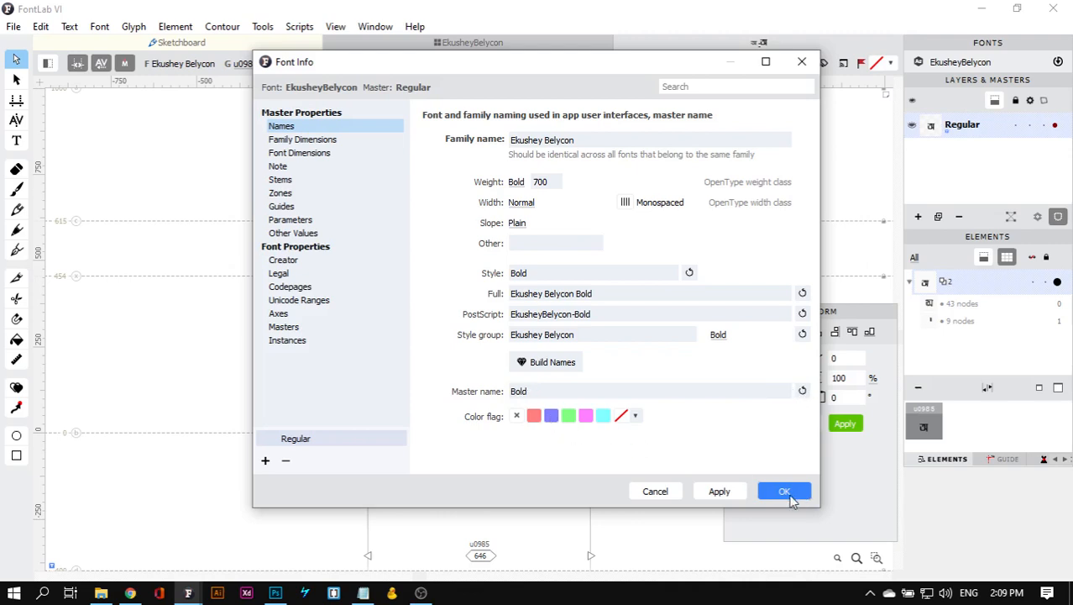
click(790, 497)
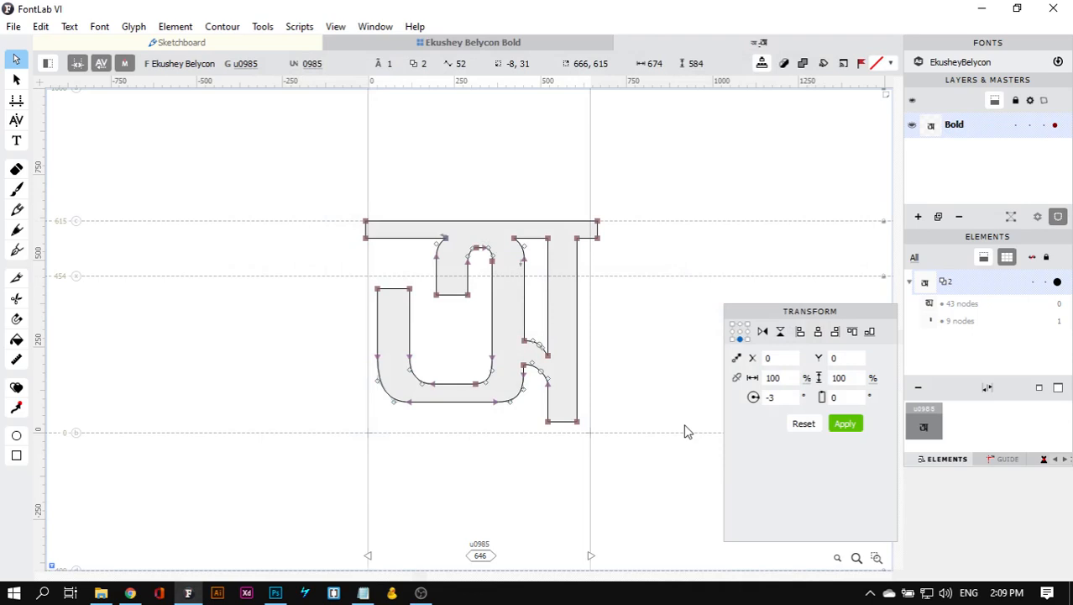
Choose the Bold / Change weight effect in the Actions dialog for glyph u0985
click(262, 26)
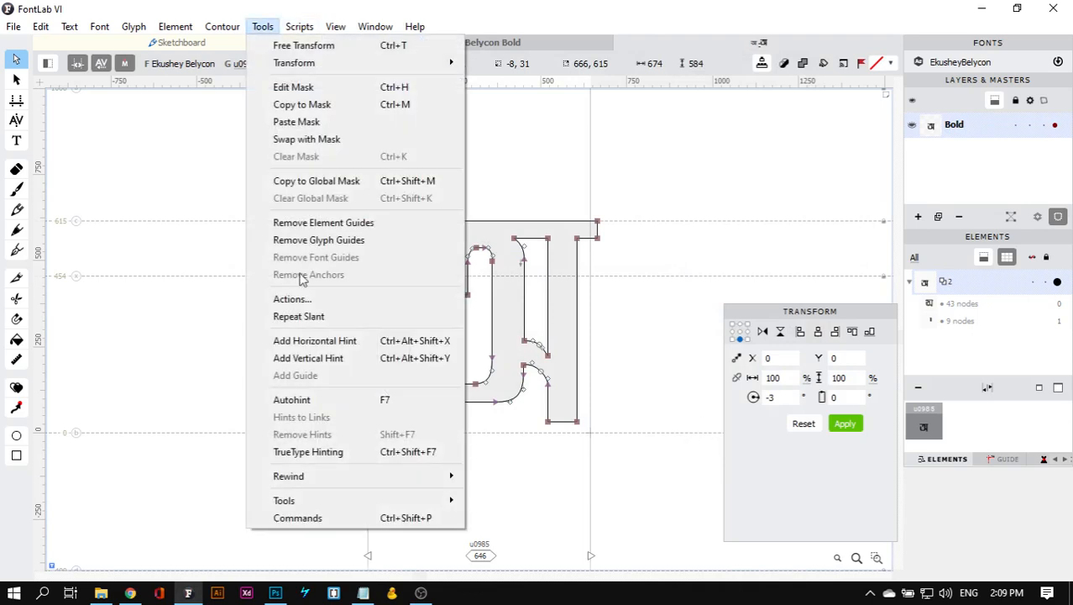
click(294, 300)
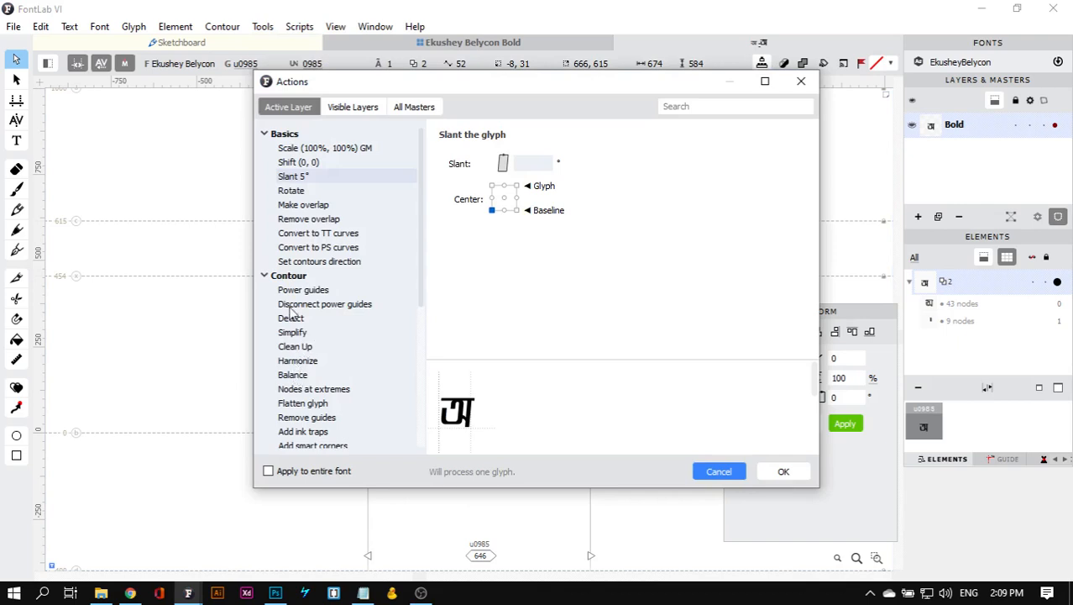
scroll(293, 313, down, 4)
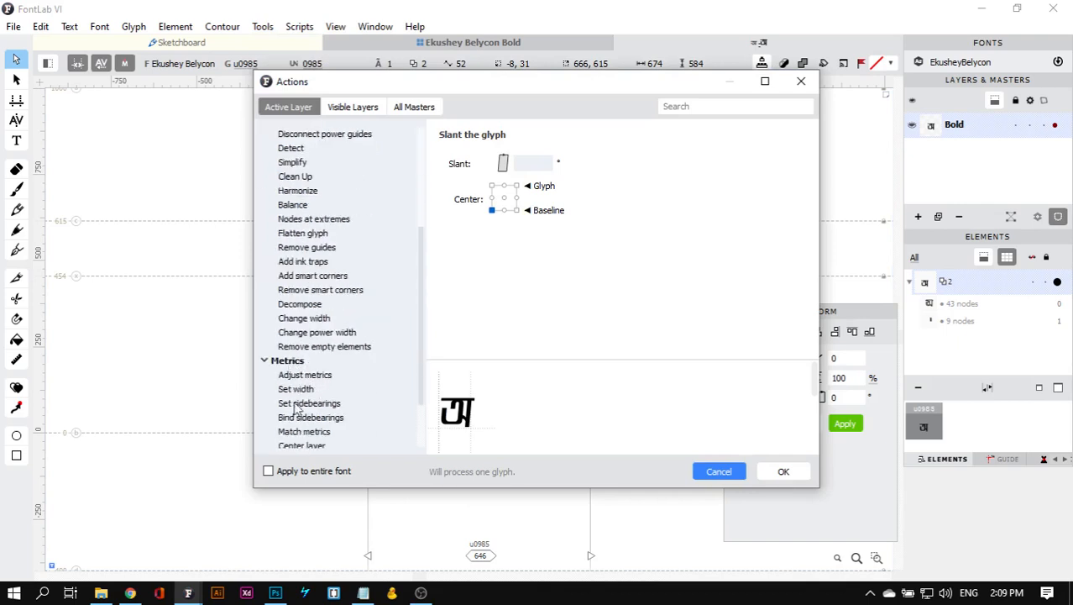
scroll(296, 409, down, 2)
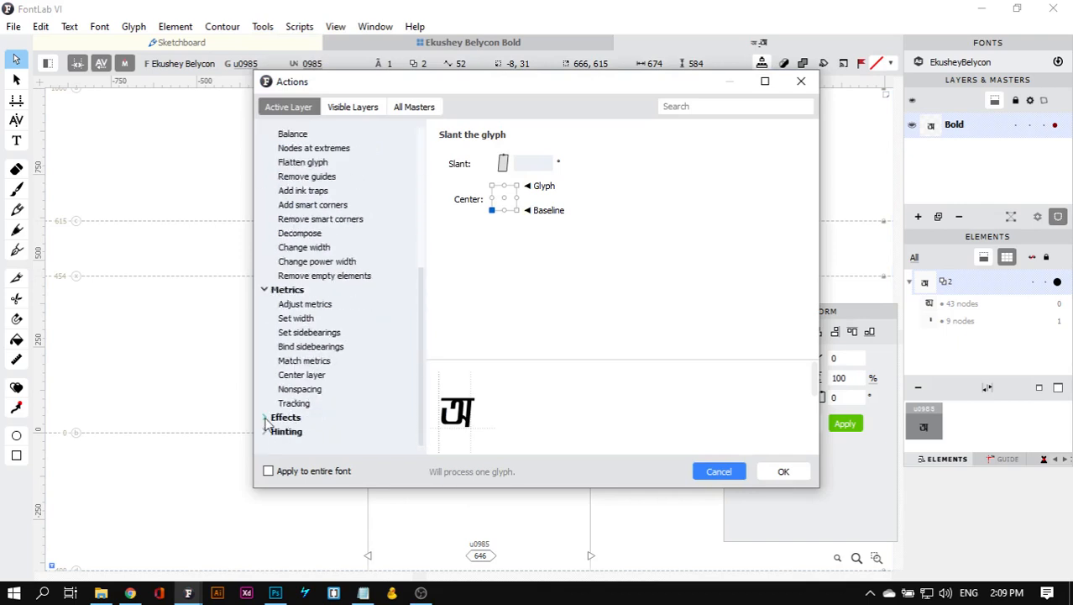
click(265, 418)
scroll(320, 357, down, 2)
click(319, 347)
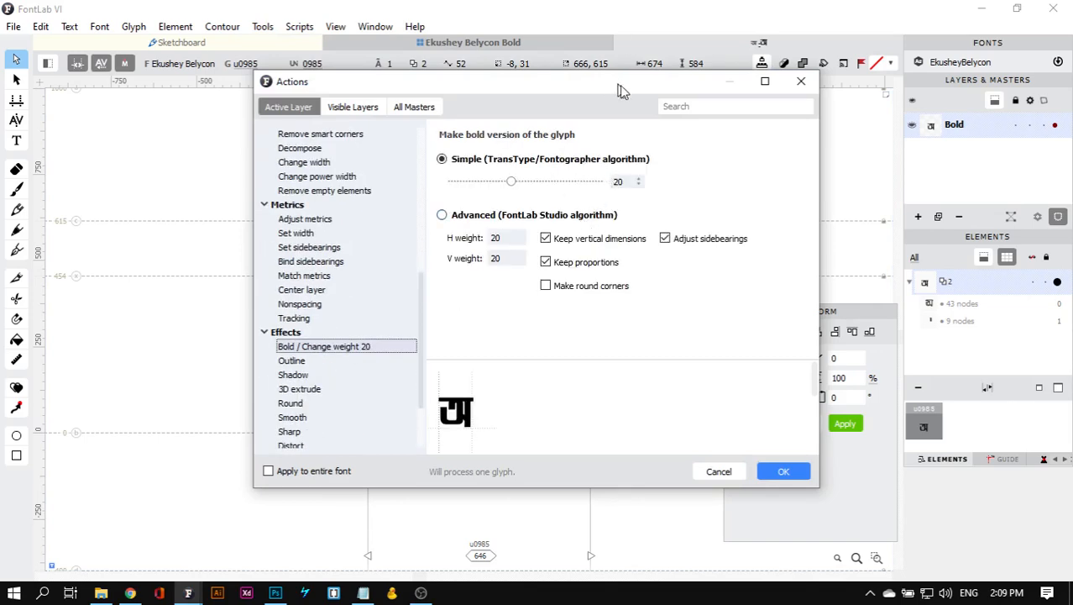
drag(620, 85, 794, 107)
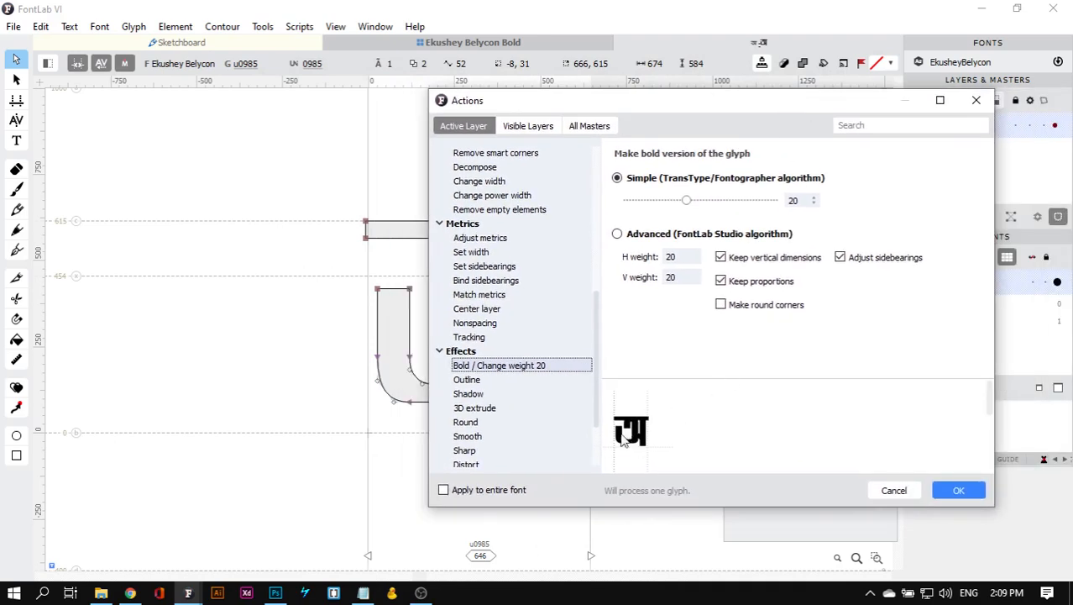
drag(679, 107, 485, 44)
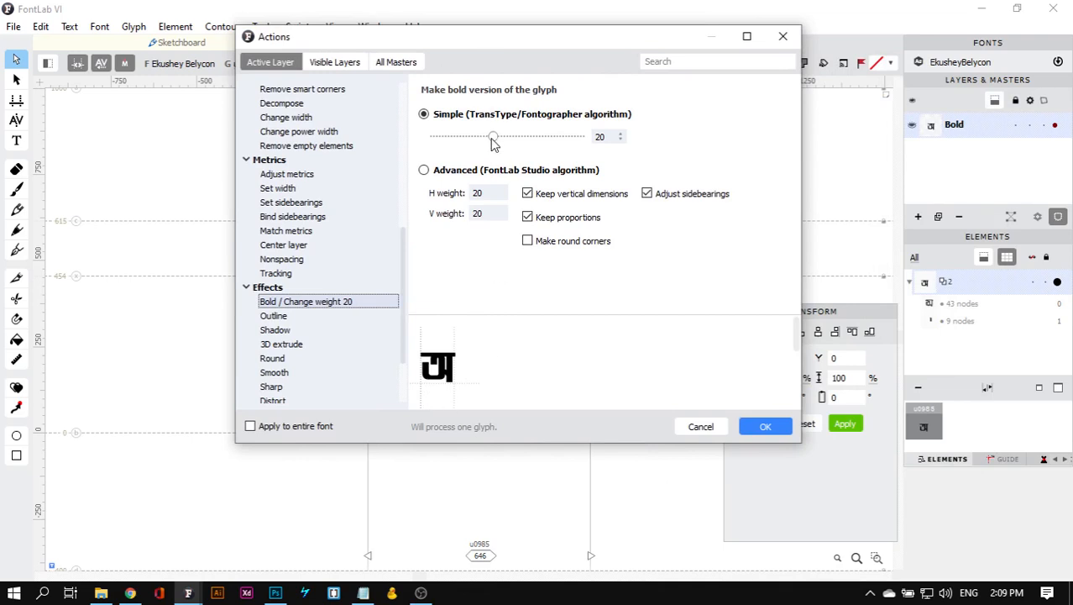
Try the simple bold algorithm with a weight change of 16 on glyph u0985 and undo it
mouse_move(494, 144)
mouse_down()
mouse_move(560, 145)
mouse_move(491, 148)
mouse_up()
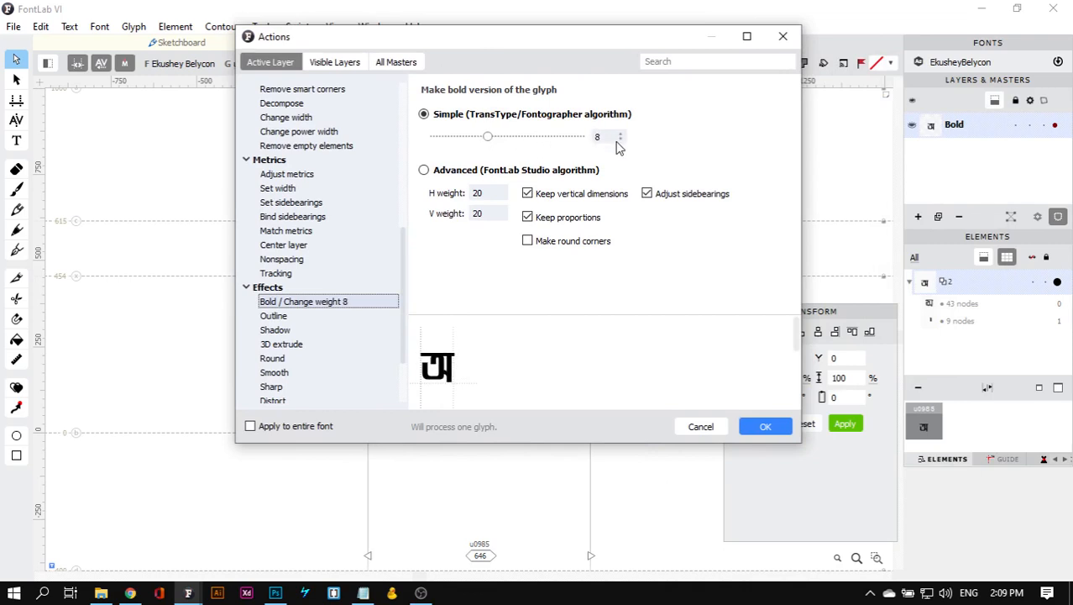
mouse_move(488, 137)
mouse_down()
mouse_move(502, 141)
mouse_move(475, 149)
mouse_up()
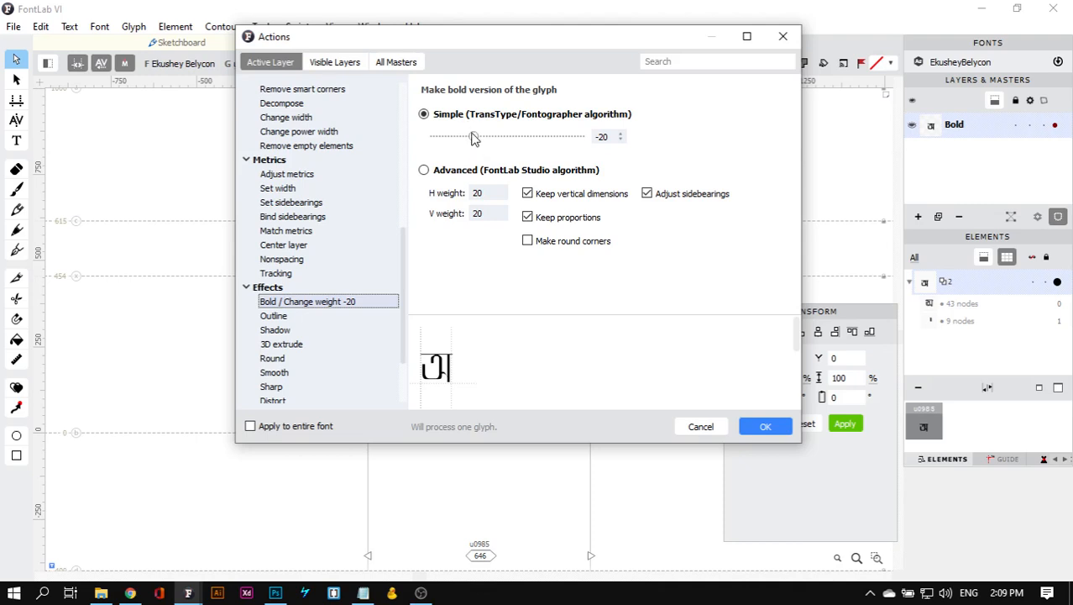
drag(474, 139, 475, 140)
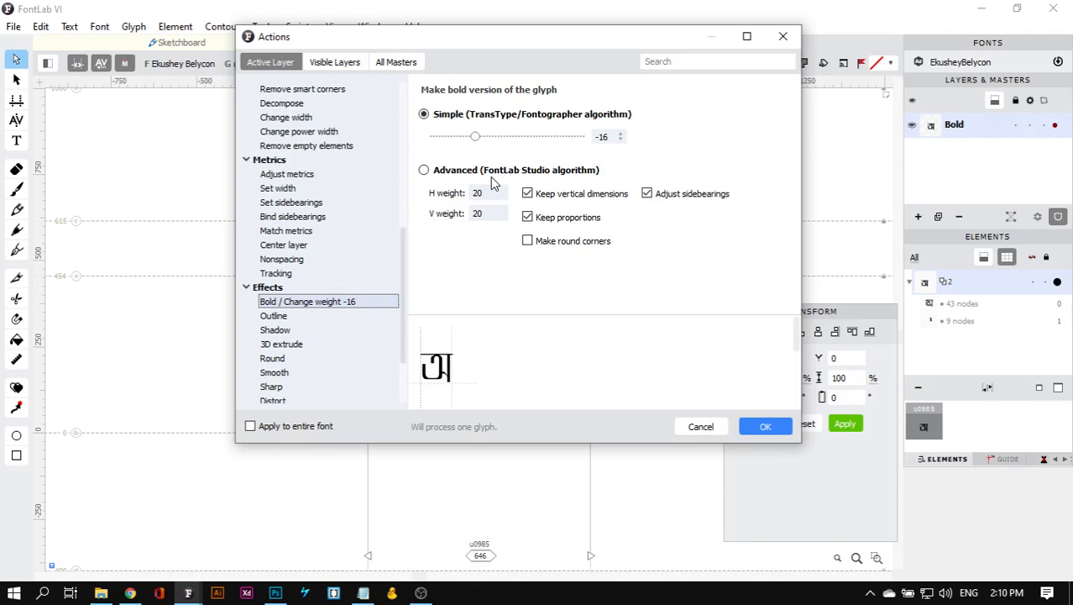
drag(476, 139, 495, 143)
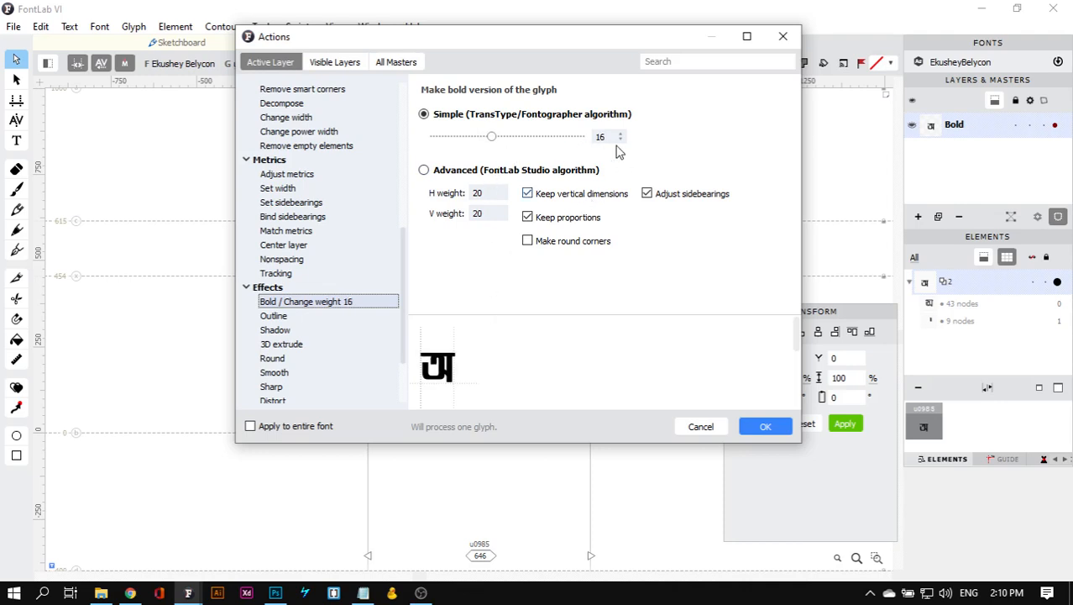
click(768, 428)
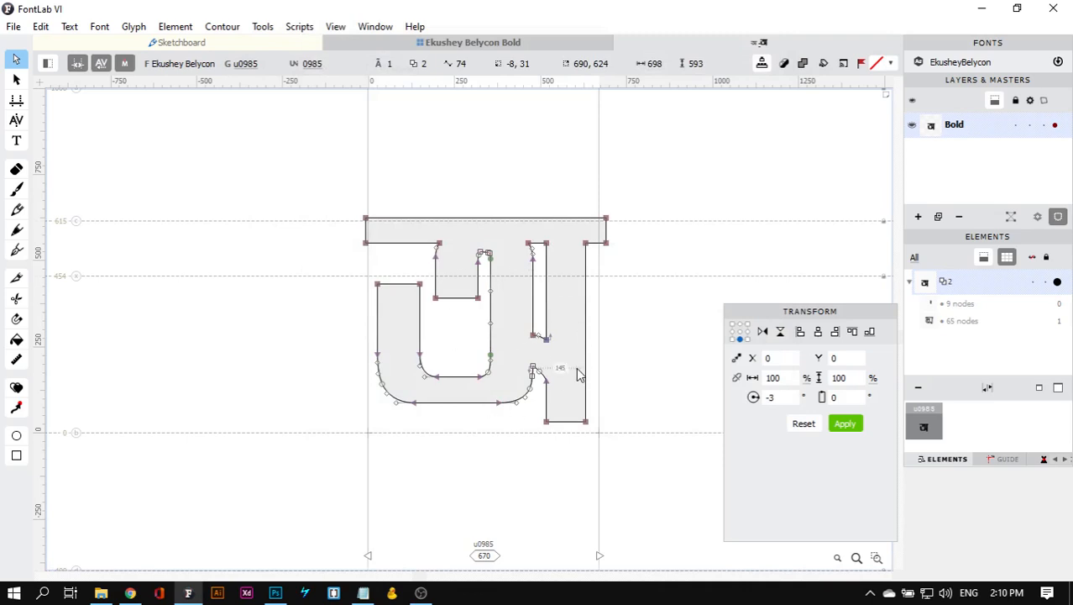
key(ctrl+z)
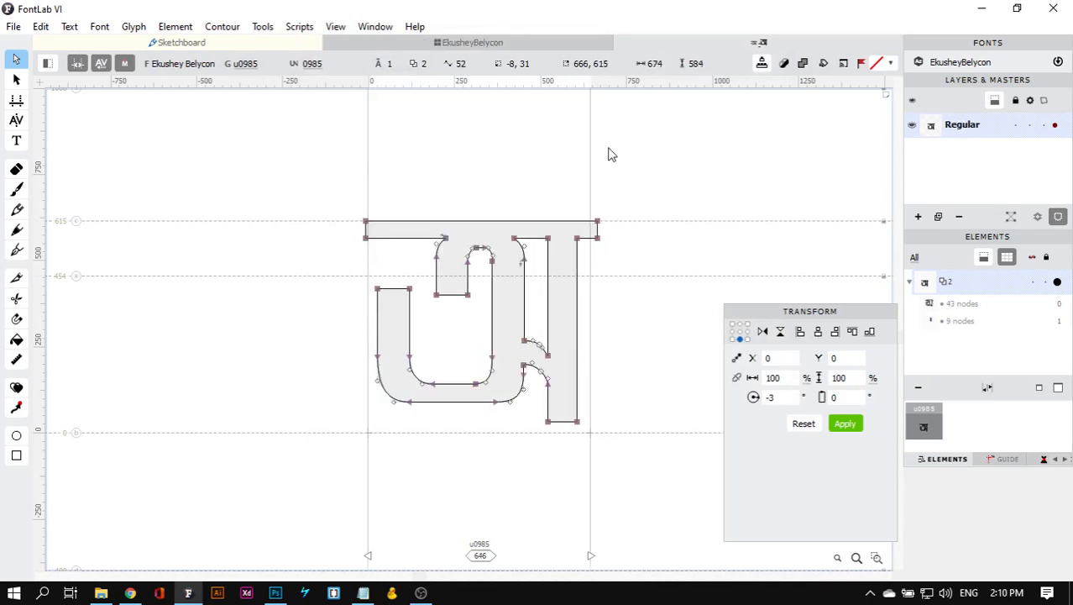
Select all glyphs in the font and apply the Bold / Change weight action to them with the simple algorithm
click(623, 43)
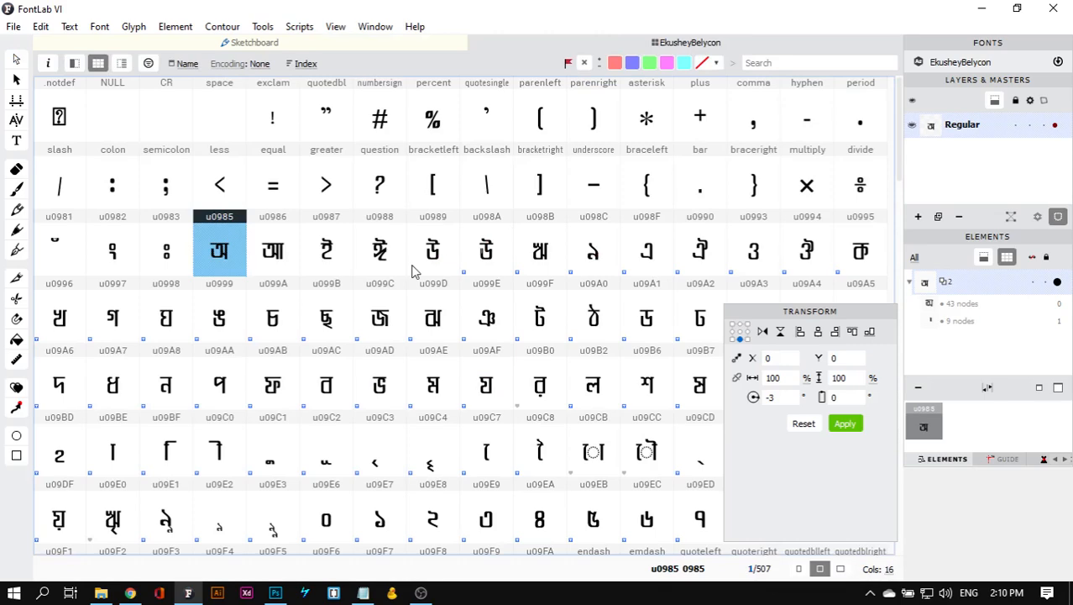
key(ctrl+a)
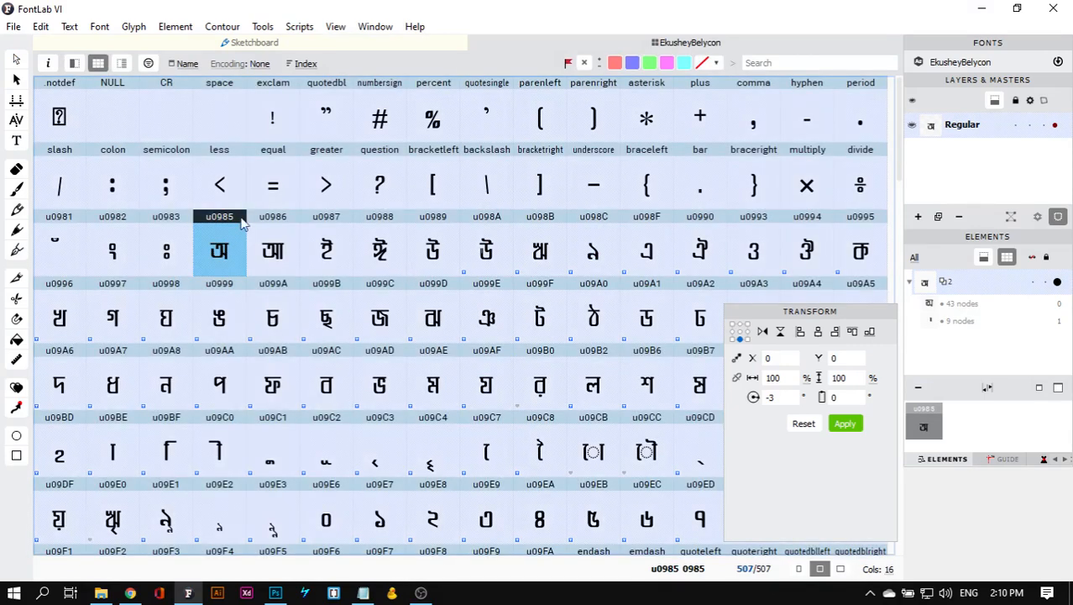
click(263, 26)
click(325, 302)
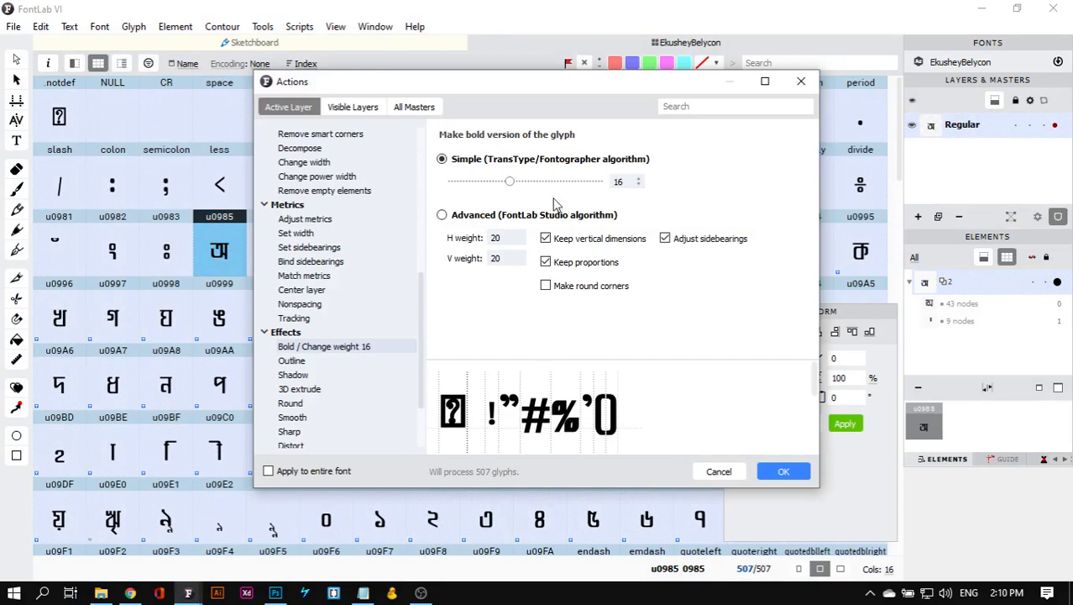
double_click(618, 182)
click(783, 471)
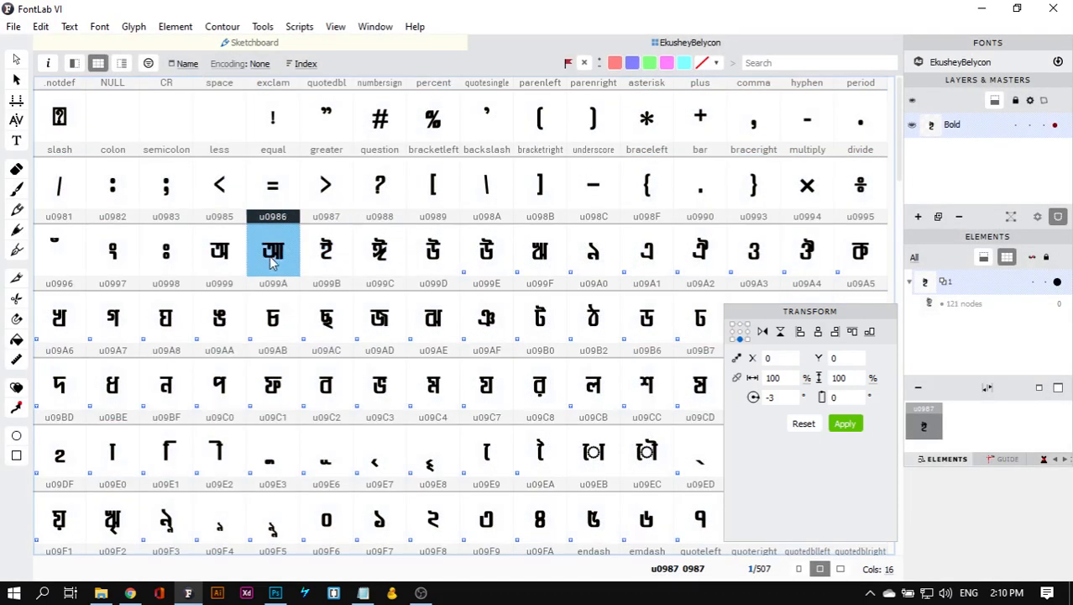
Inspect the emboldened outlines of glyphs u0986 and u0985, previewing u0985 as a solid filled shape
double_click(274, 264)
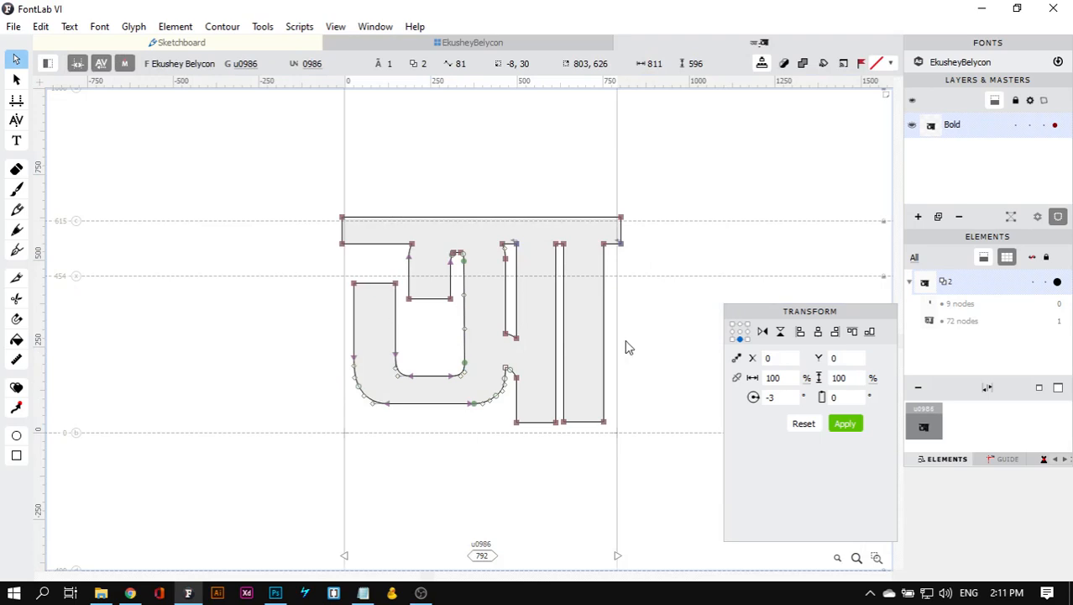
click(618, 43)
click(226, 254)
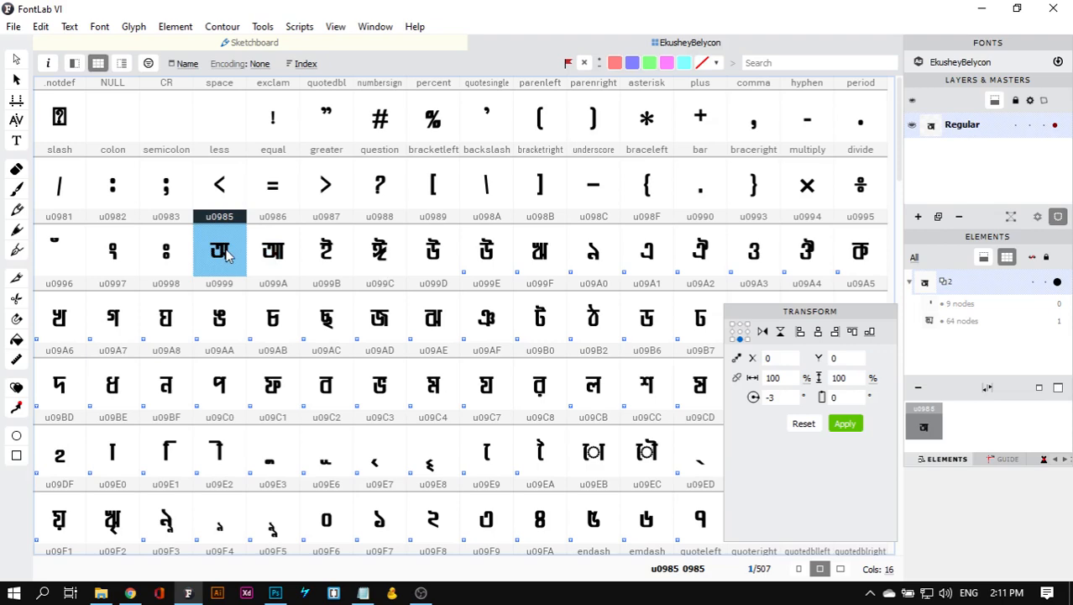
double_click(225, 253)
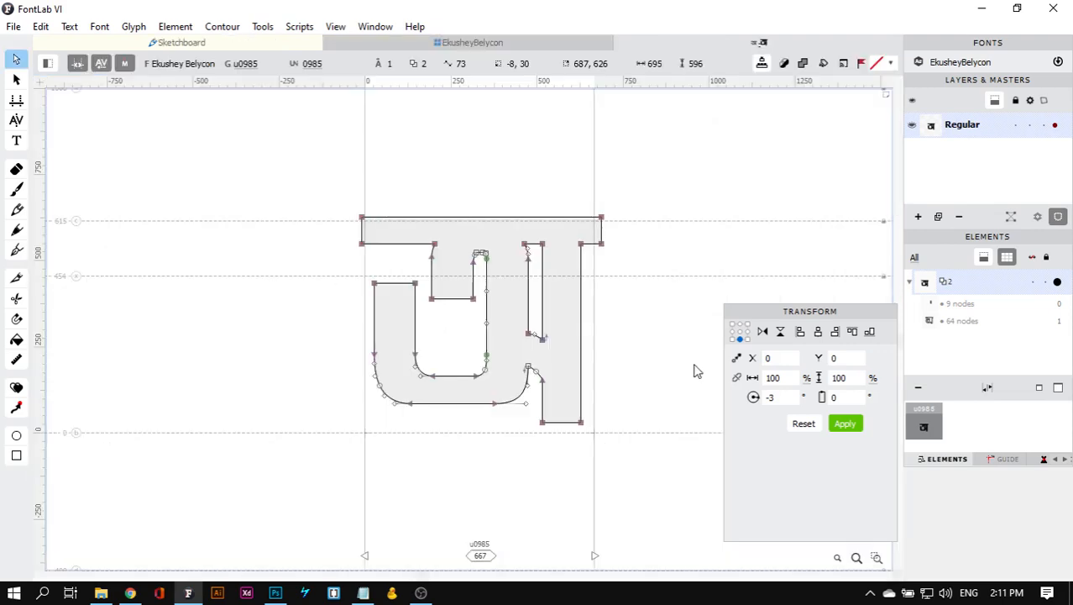
key(grave)
key(grave)
key(grave)
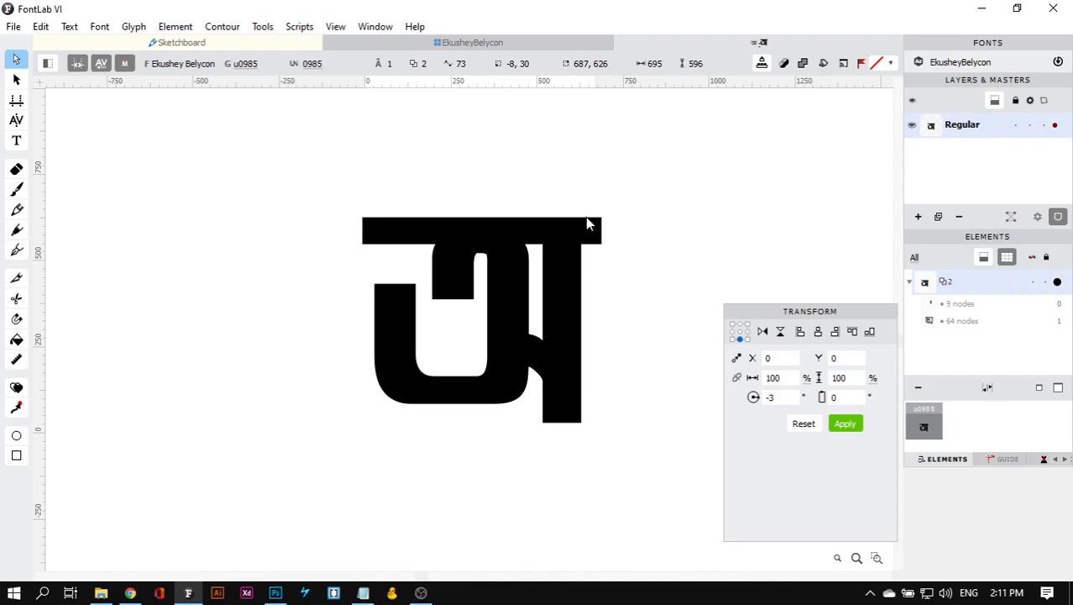
key(grave)
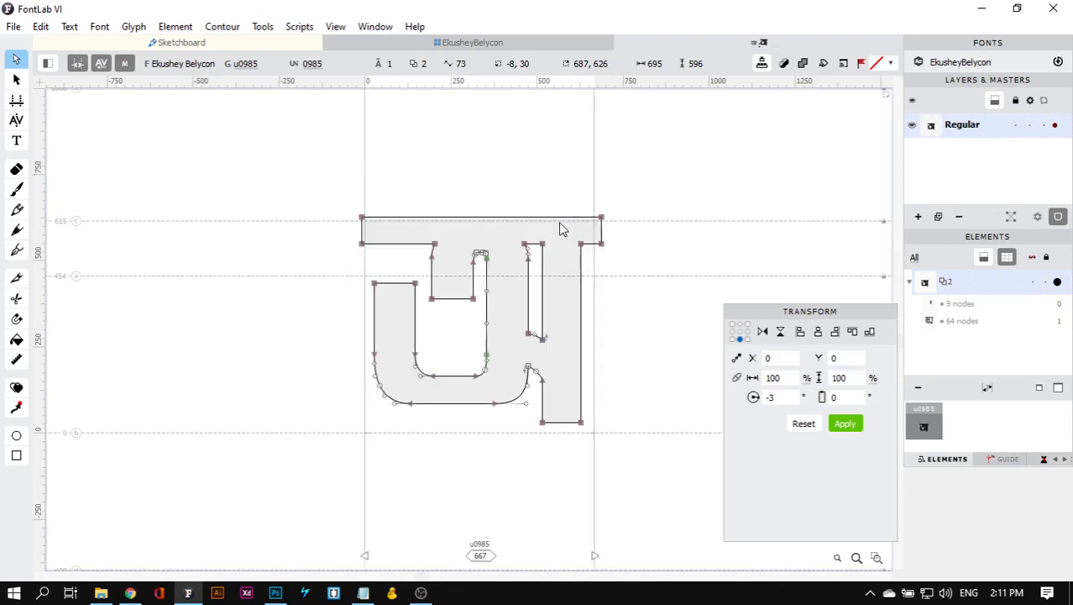
Move the right stem of glyph u0985, with the right end of its headline, about 19 units to the right
drag(535, 194, 635, 474)
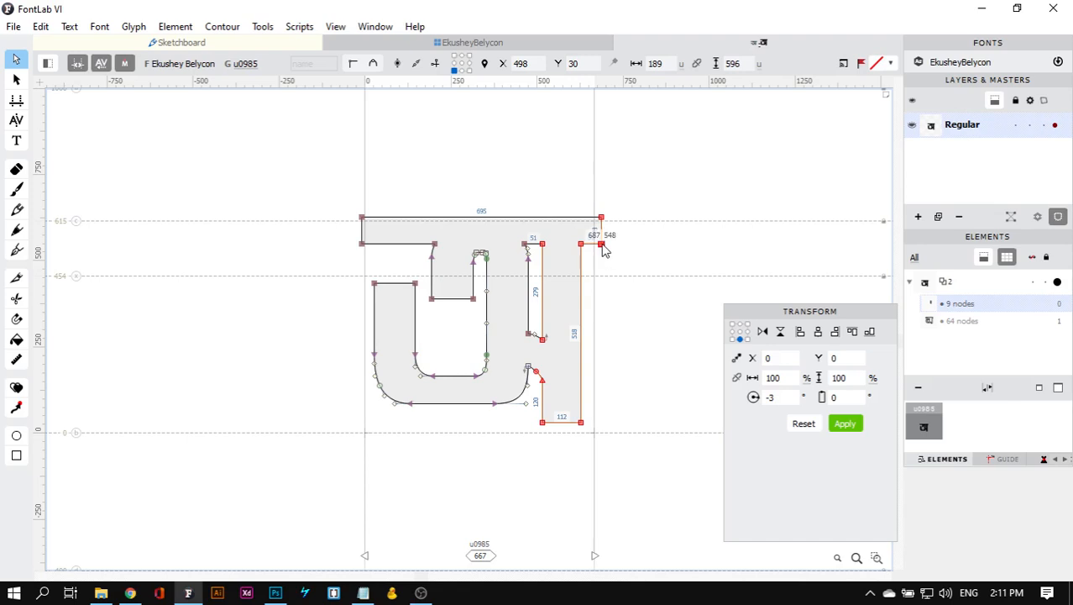
drag(604, 248, 608, 248)
click(624, 336)
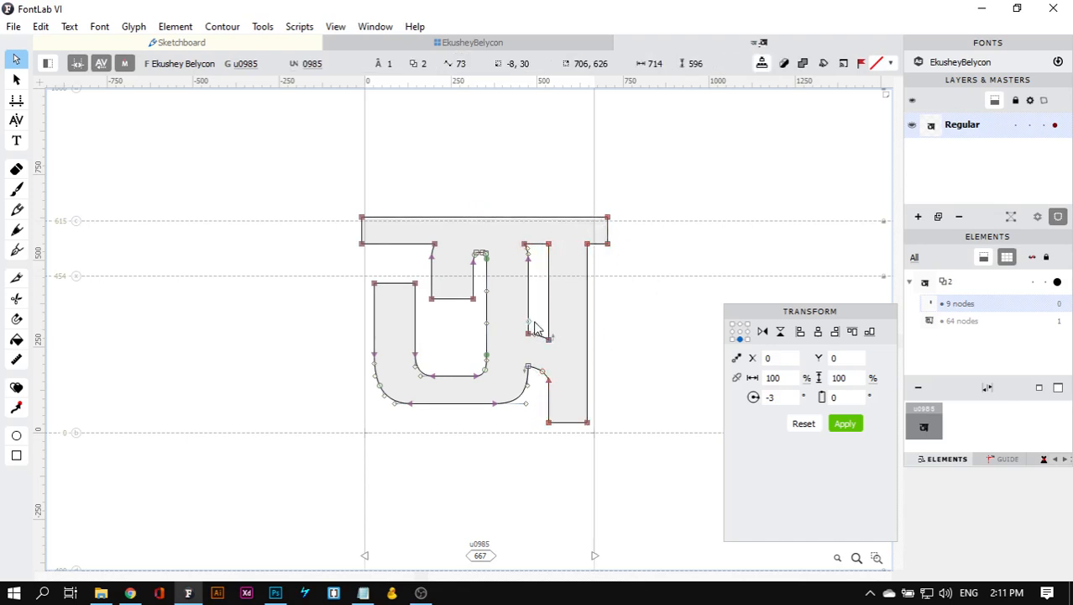
Lower the nodes joining the bowl to the right stem of glyph u0985 by 8 units and close the glyph
drag(537, 327, 568, 410)
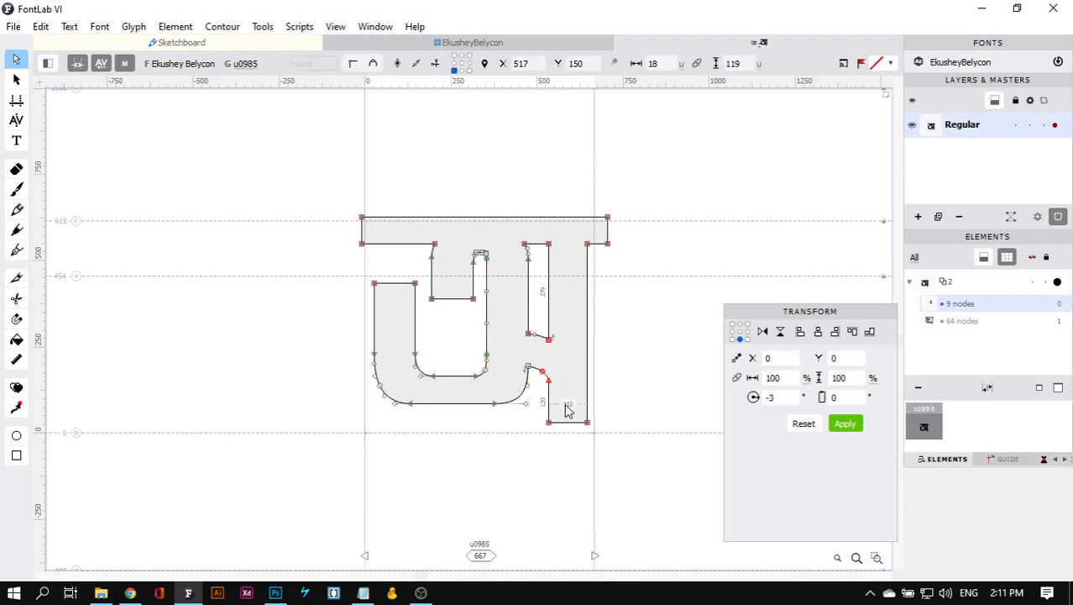
key(Down)
key(Down)
key(Down)
key(Down)
key(Down)
key(Down)
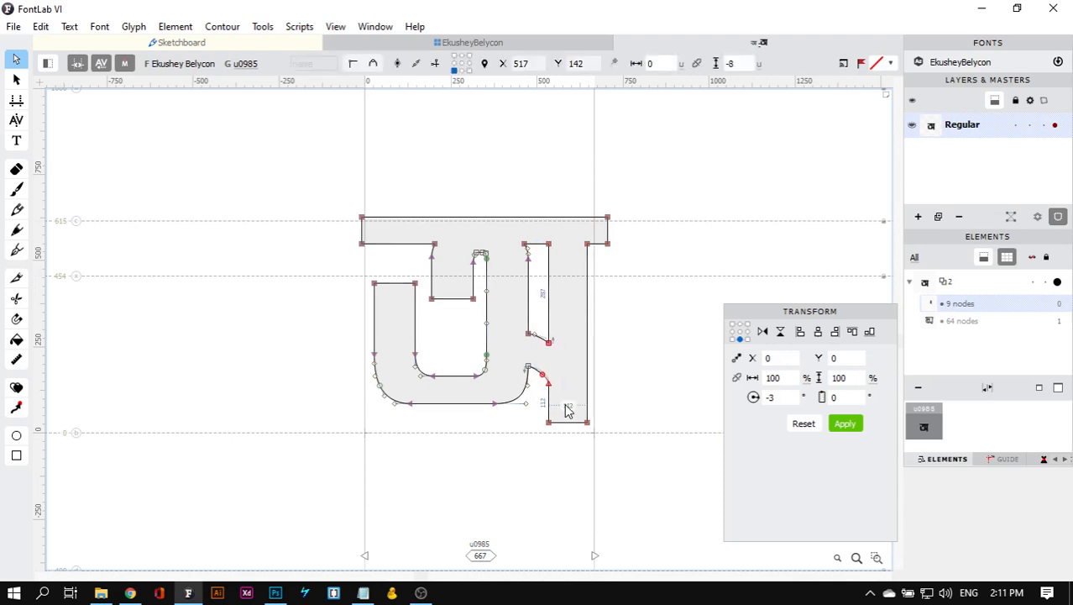
click(719, 338)
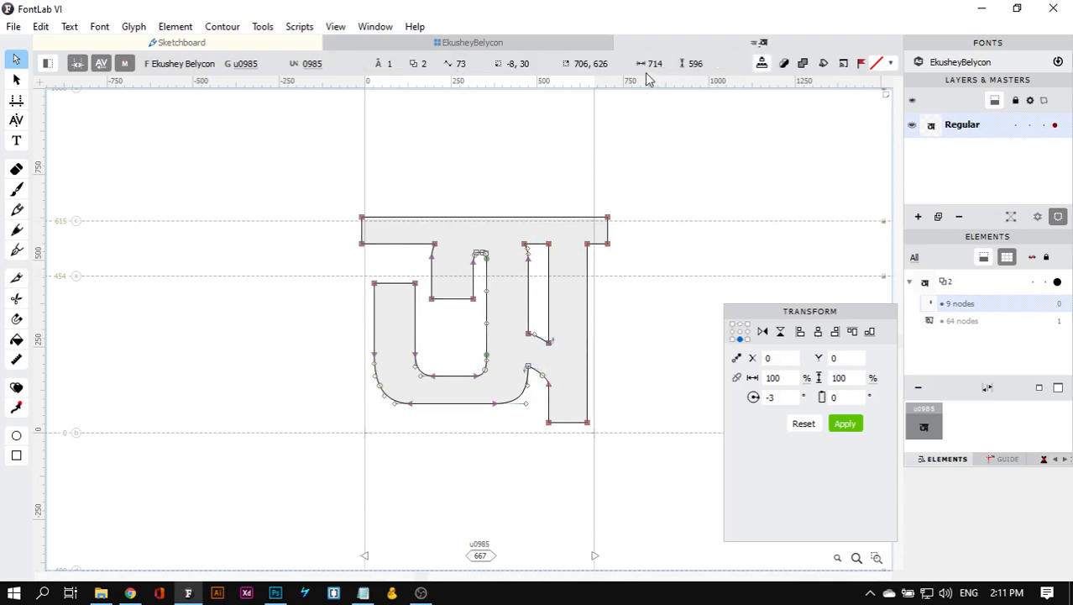
click(619, 44)
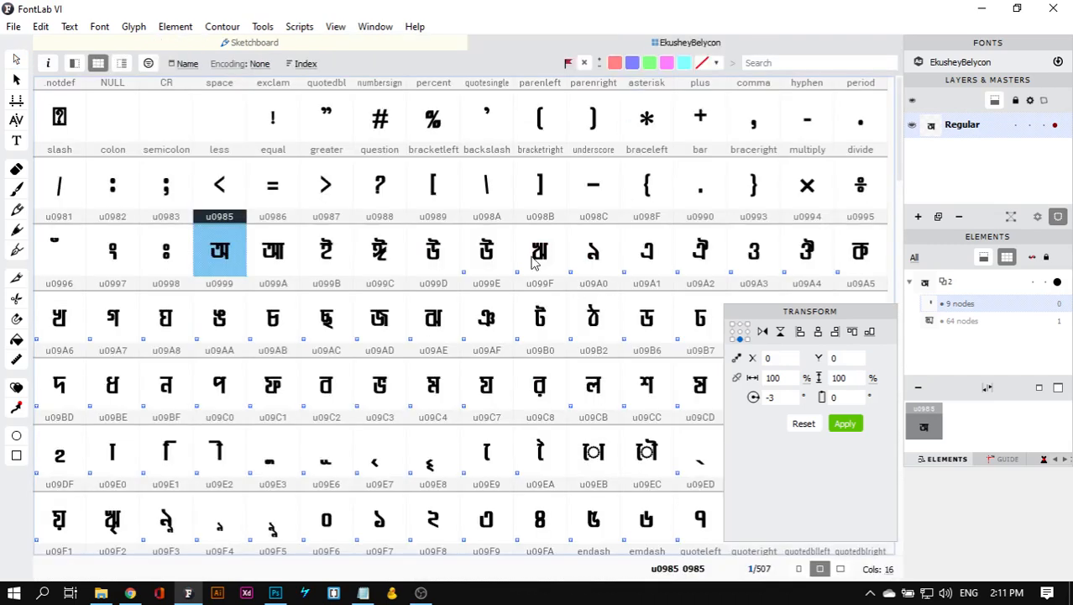
Open glyph u0986 and move its rightmost stem, with the right end of the headline, 33 units to the right
click(278, 264)
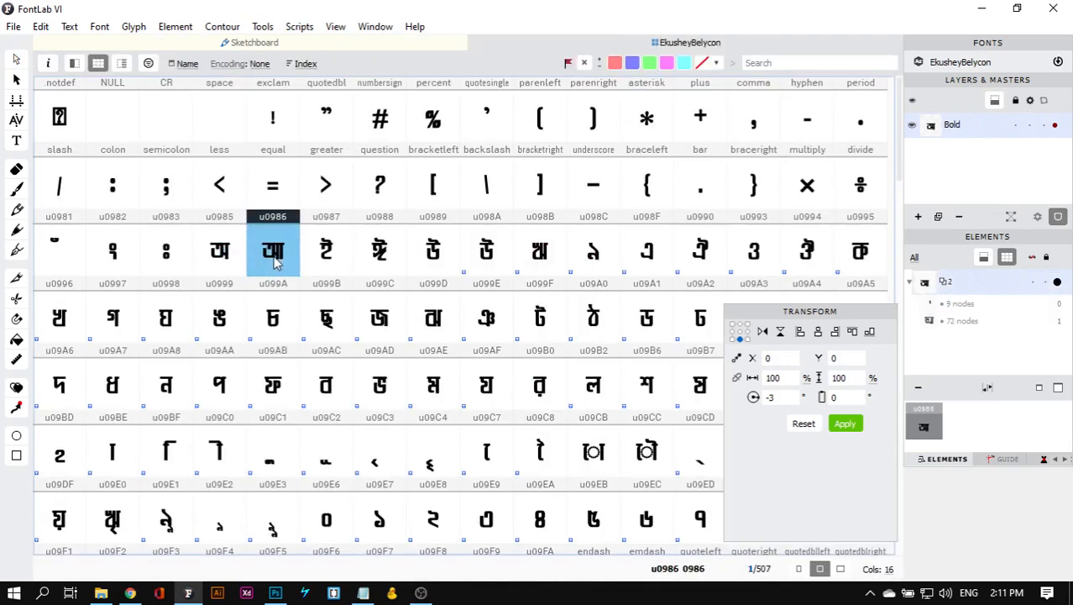
double_click(276, 264)
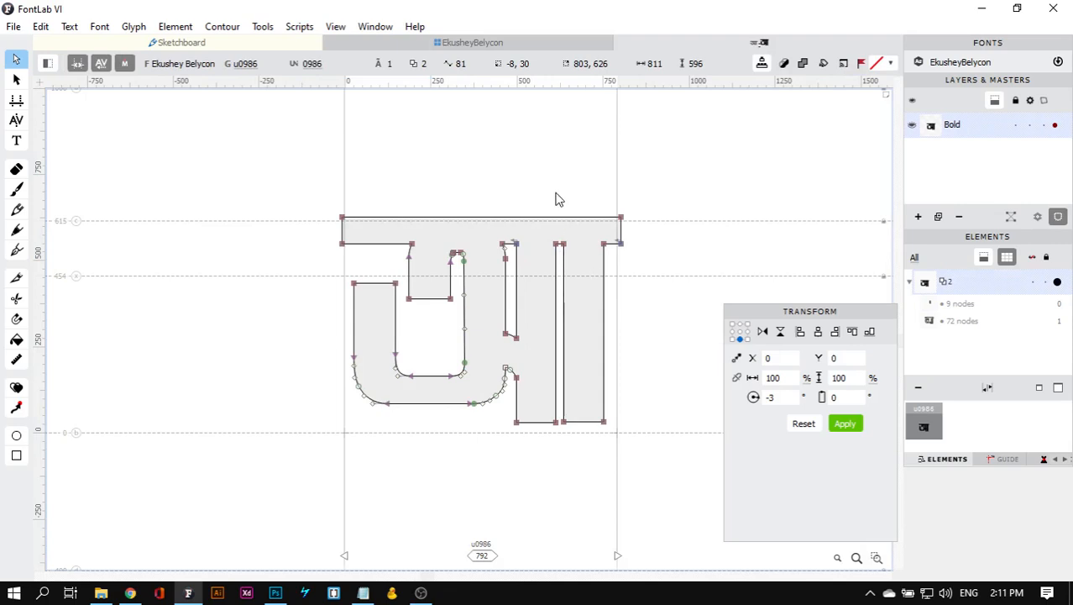
drag(674, 173, 563, 459)
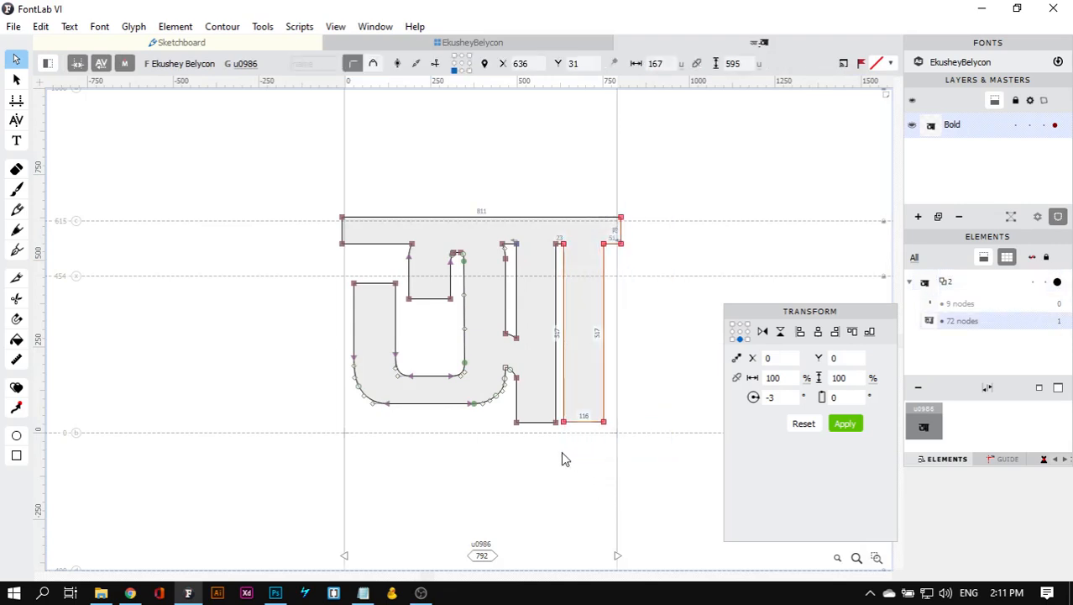
key(Right)
key(Right)
key(Right)
key(Right)
key(Right)
key(Right)
key(Right)
key(Right)
key(Right)
key(Right)
key(Right)
key(Right)
key(Right)
key(Right)
key(Right)
key(Right)
key(Right)
key(Right)
key(Right)
key(Right)
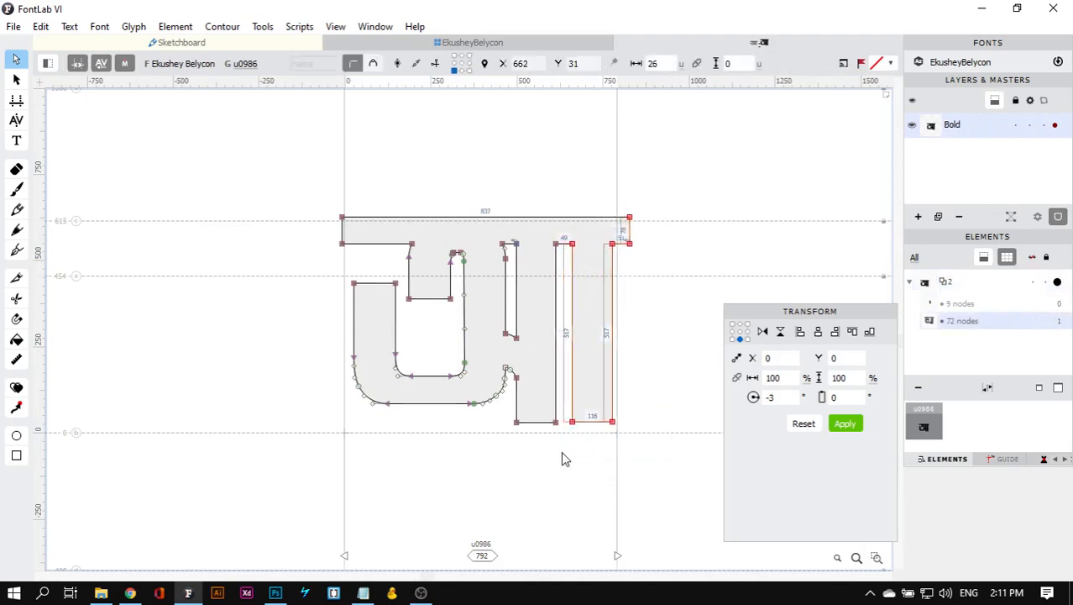
key(Right)
key(Right)
key(Right)
key(Right)
key(Right)
key(Right)
key(Right)
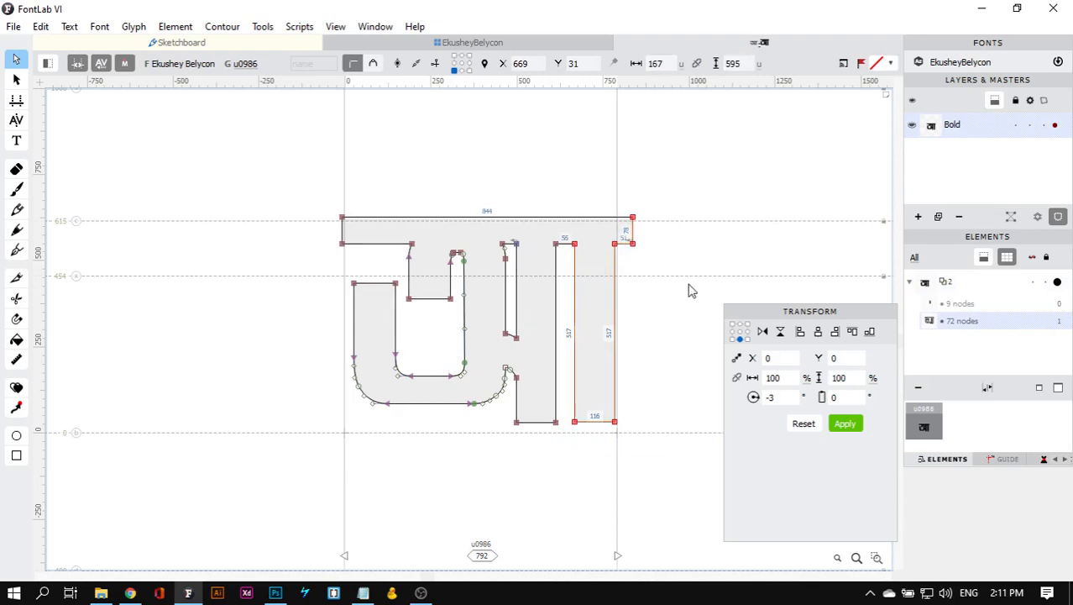
click(689, 290)
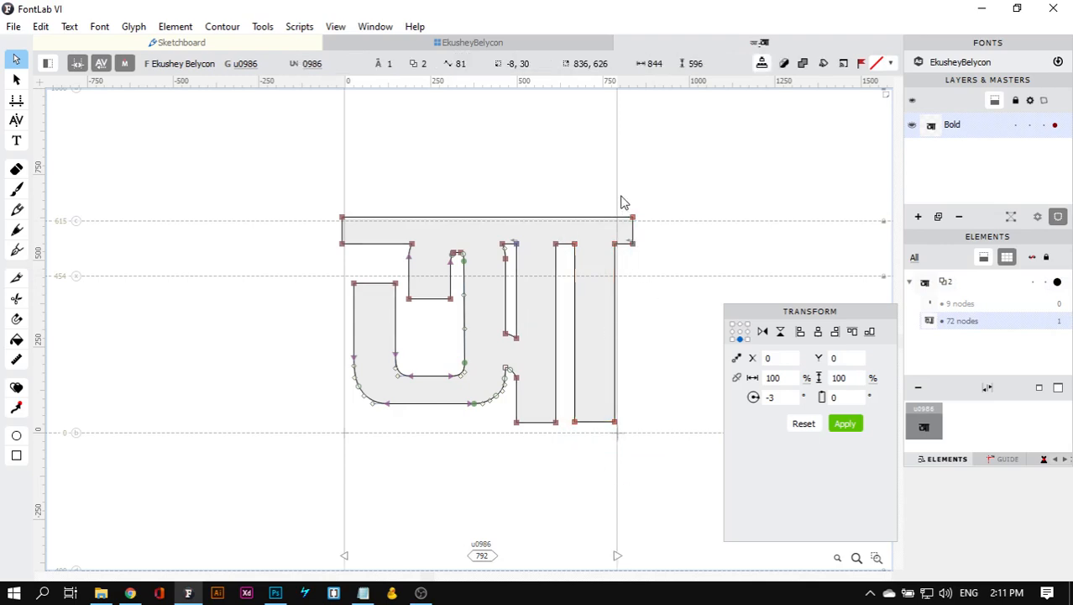
Preview glyph u0986 as a solid shape with its sidebearings, close it and reopen it from the glyph grid
click(16, 79)
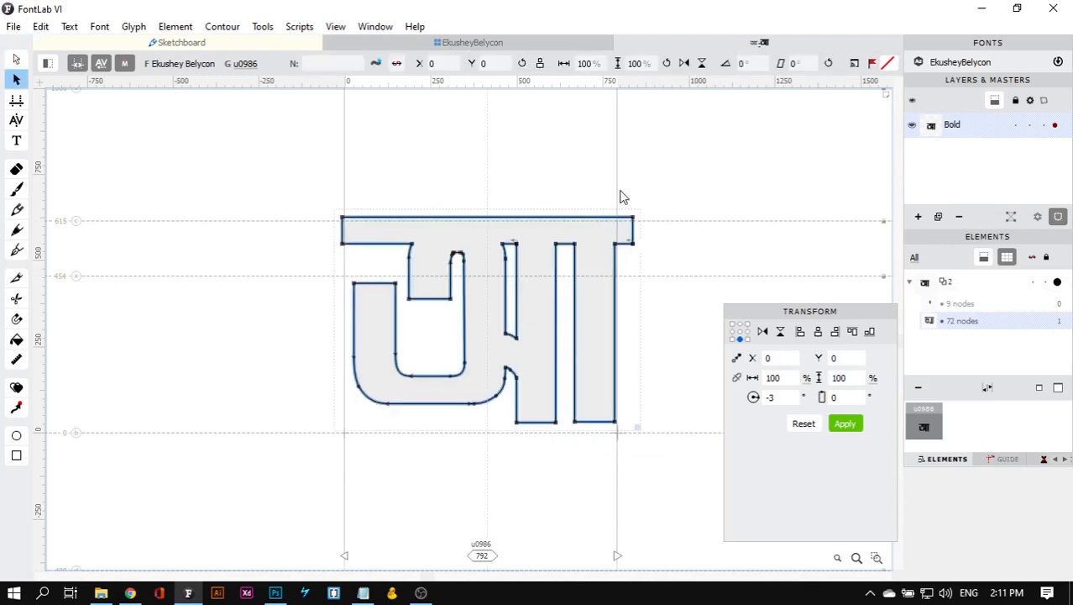
click(16, 99)
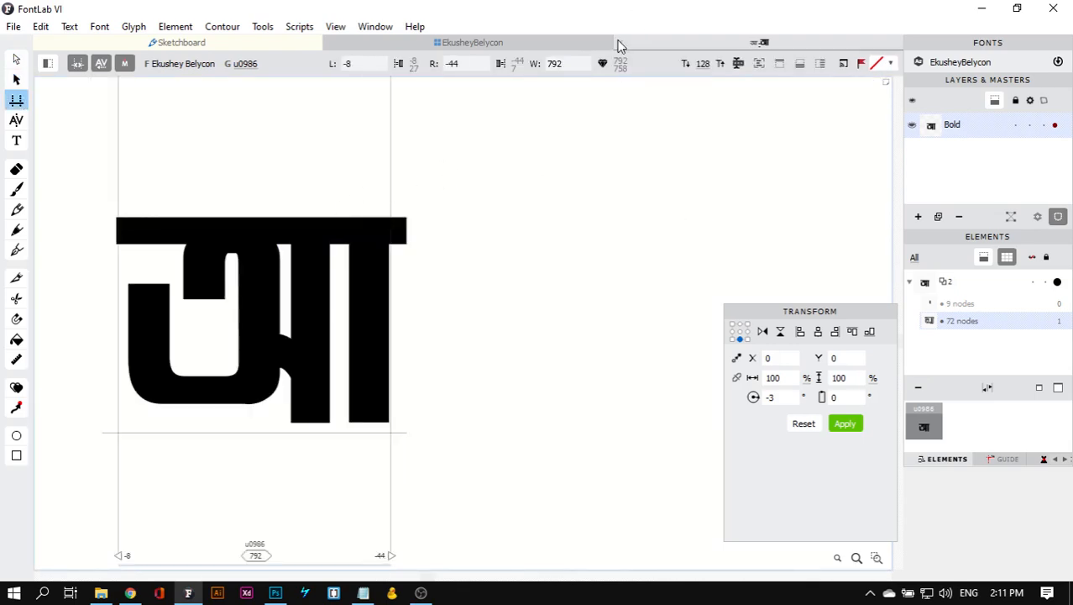
click(619, 42)
click(514, 295)
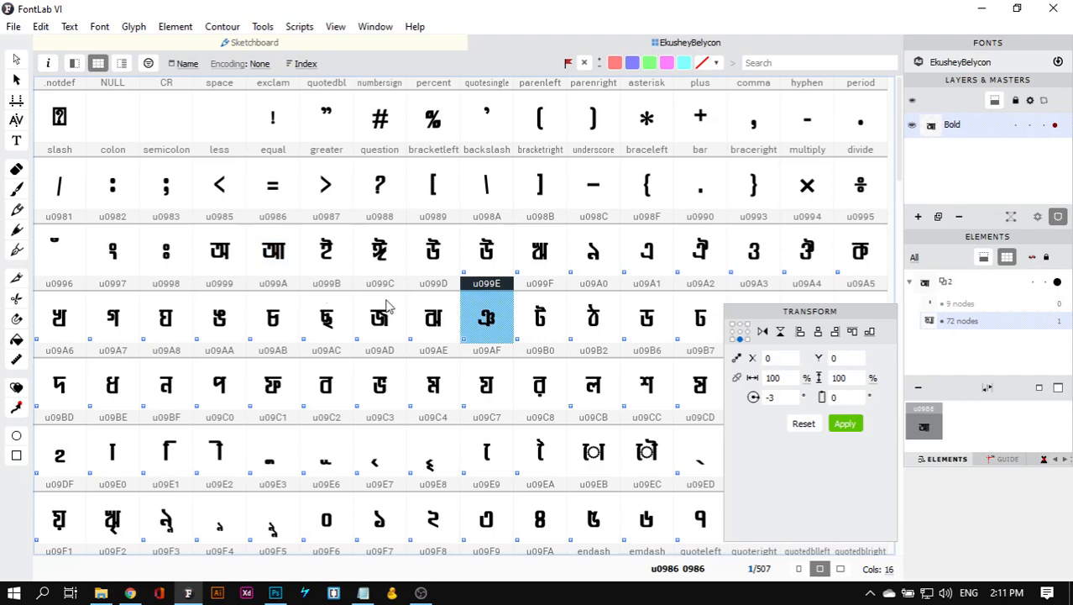
click(285, 263)
double_click(285, 263)
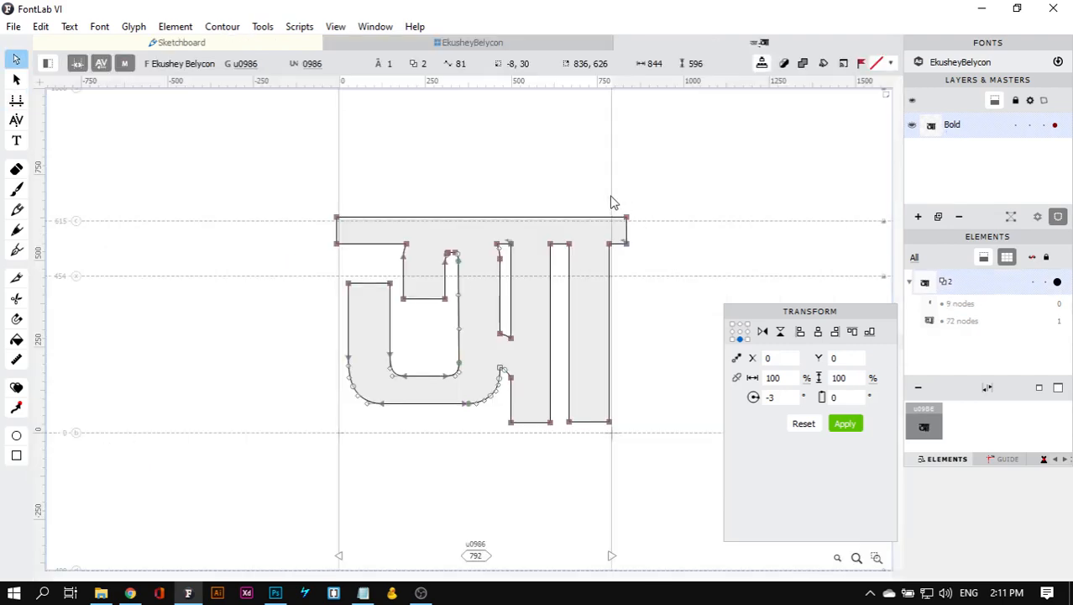
Turn off kerning display, set the right sidebearing of glyph u0986 to -10 for an advance width of 826, and close it
click(16, 99)
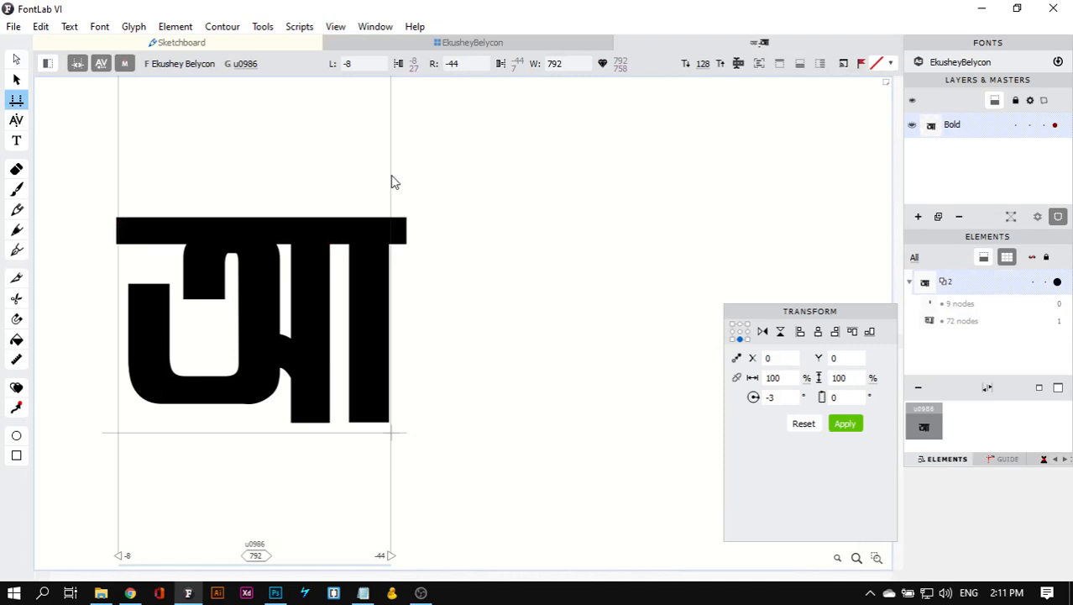
click(99, 66)
click(76, 67)
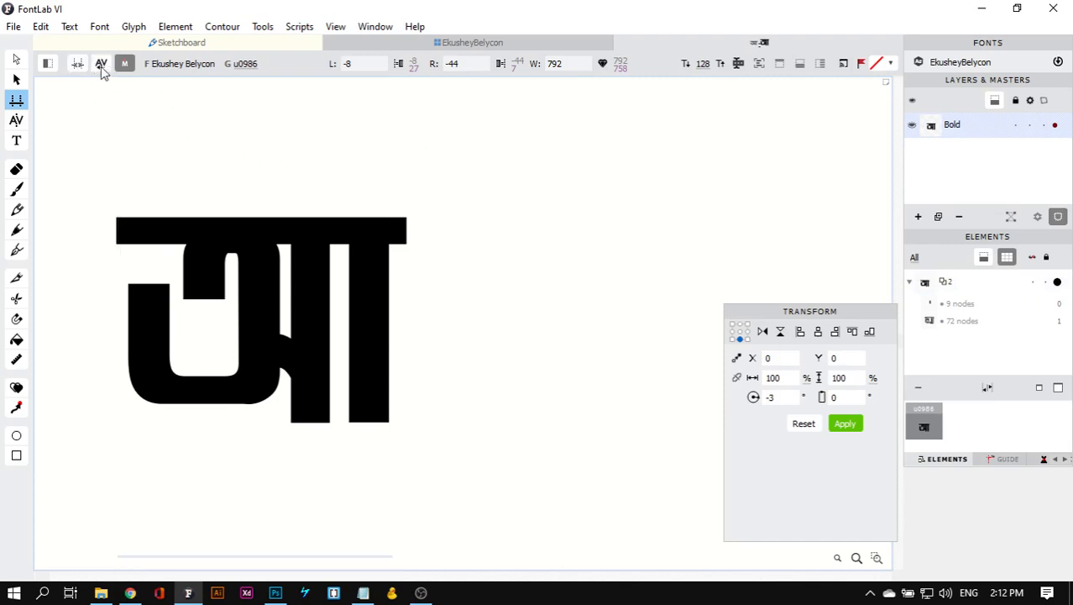
click(78, 66)
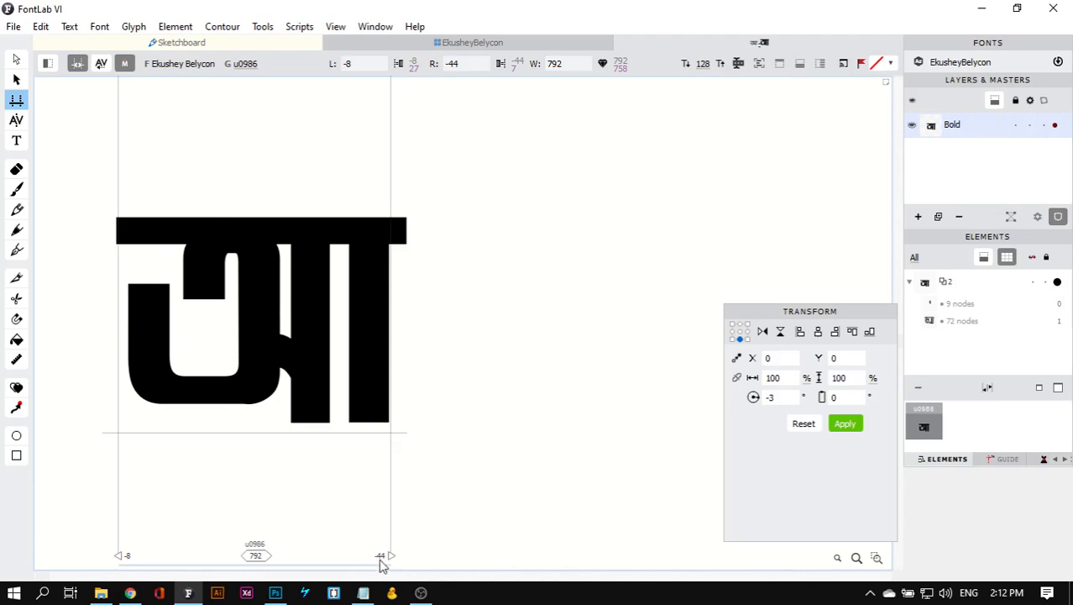
drag(391, 558, 404, 559)
scroll(526, 327, down, 1)
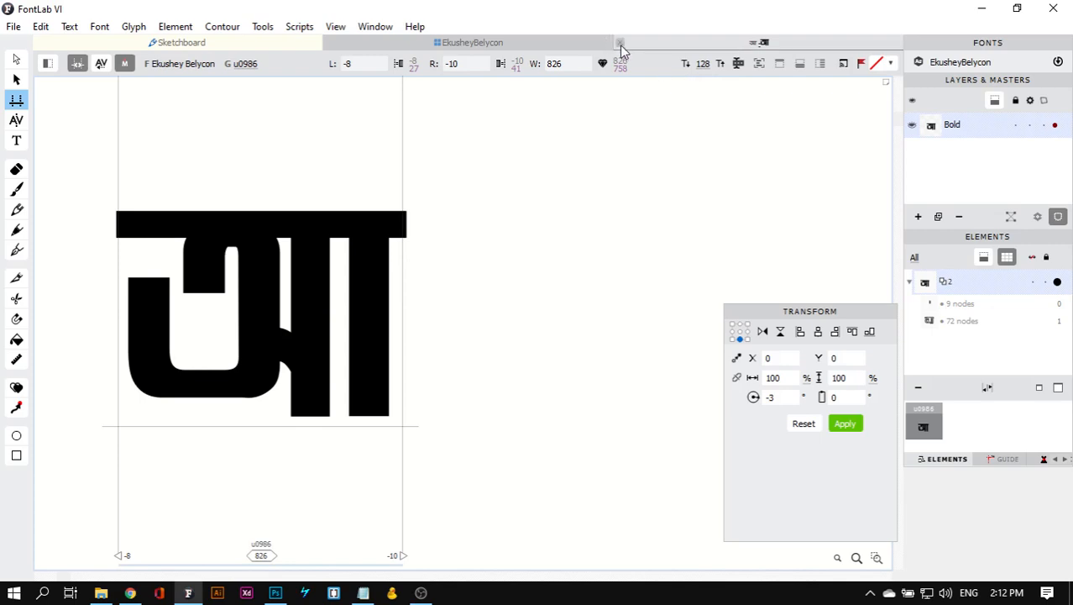
click(620, 43)
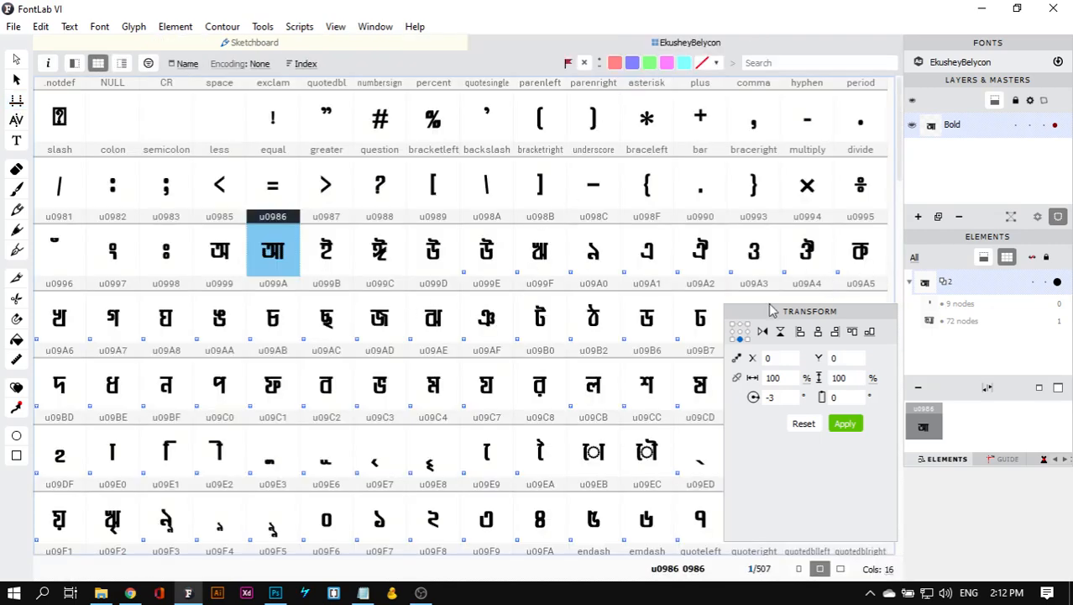
Open conjunct glyph u099E_u09CD_u099C and examine its emboldened shape both as outlines and as a solid fill
scroll(473, 318, down, 2)
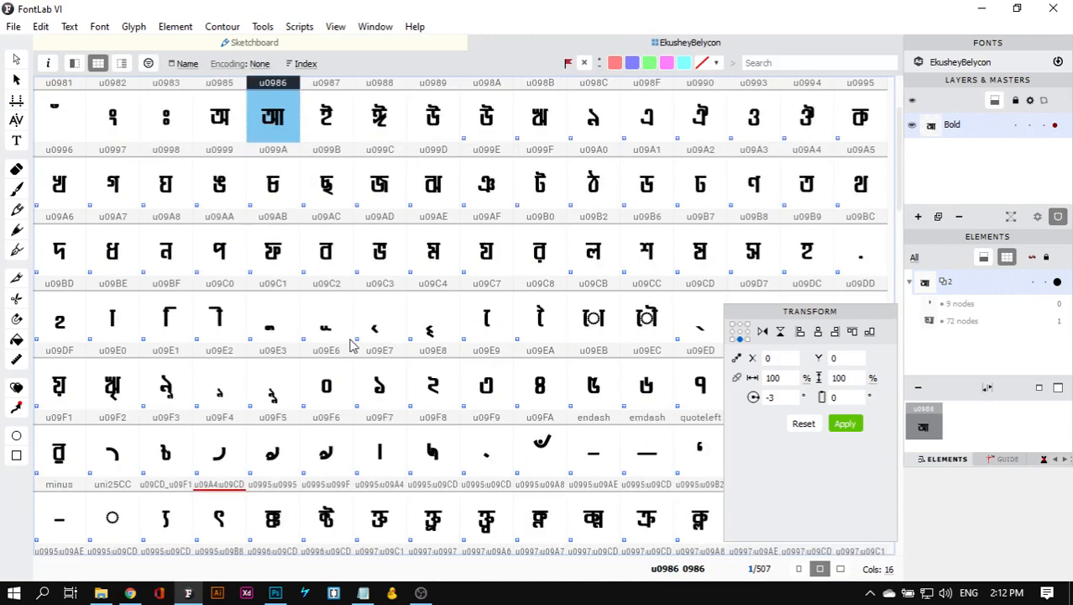
scroll(351, 345, down, 4)
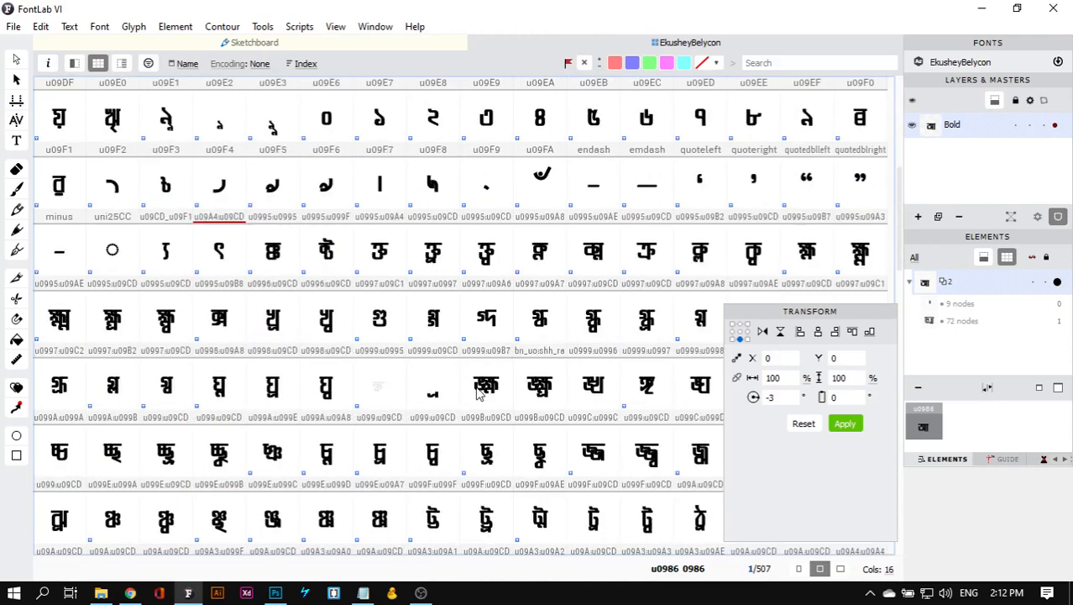
scroll(551, 371, down, 2)
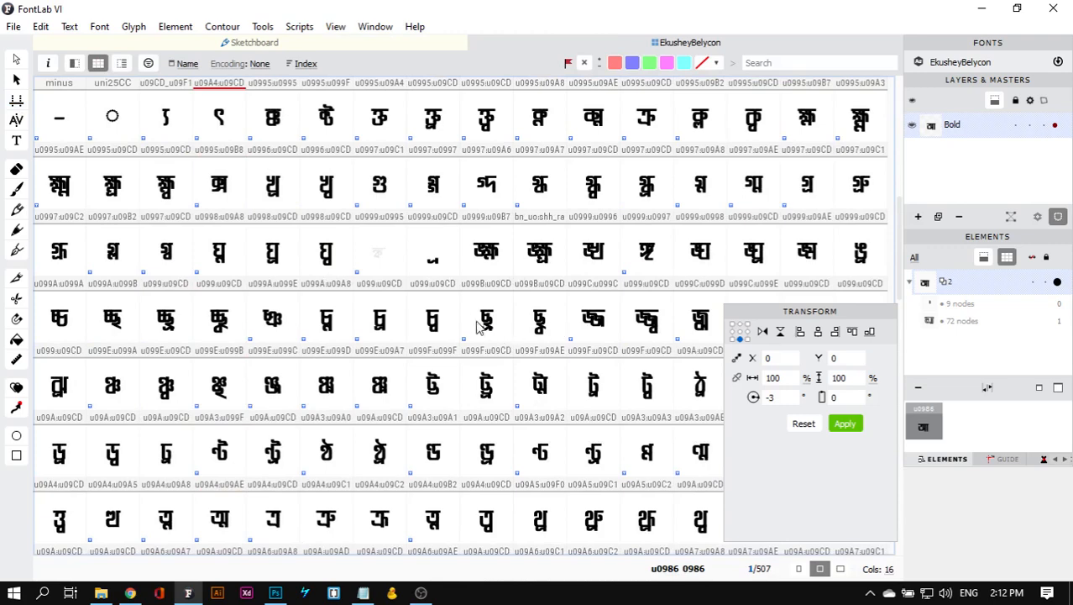
double_click(277, 386)
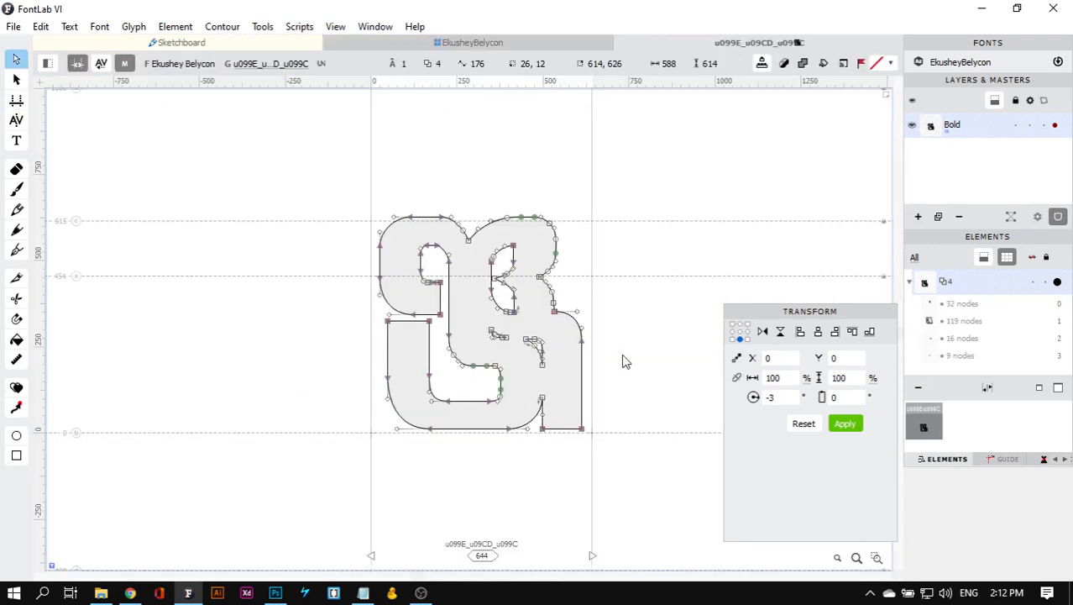
key(grave)
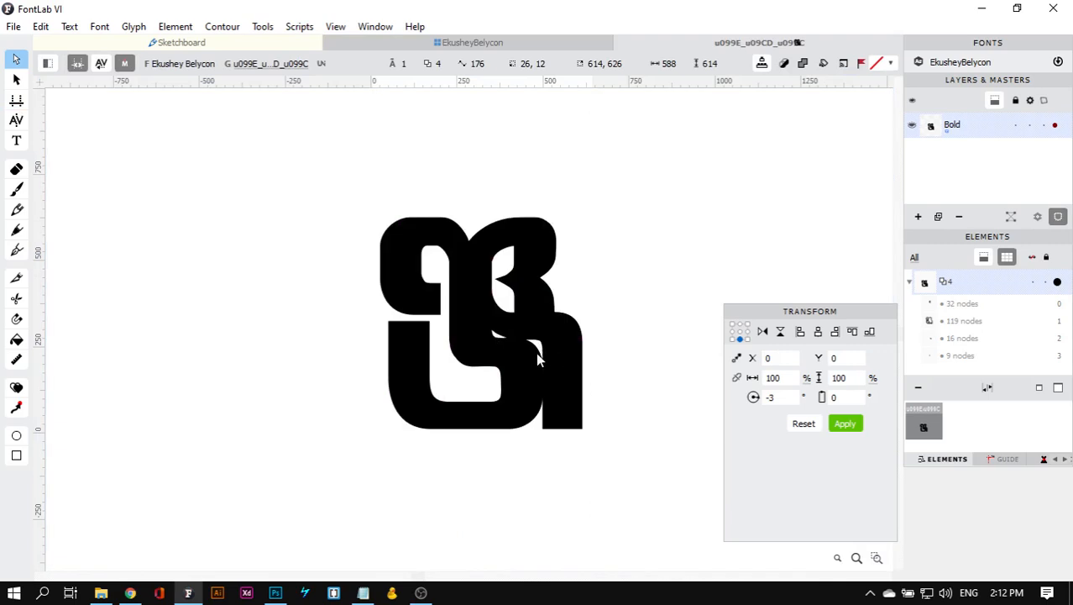
key(grave)
key(grave)
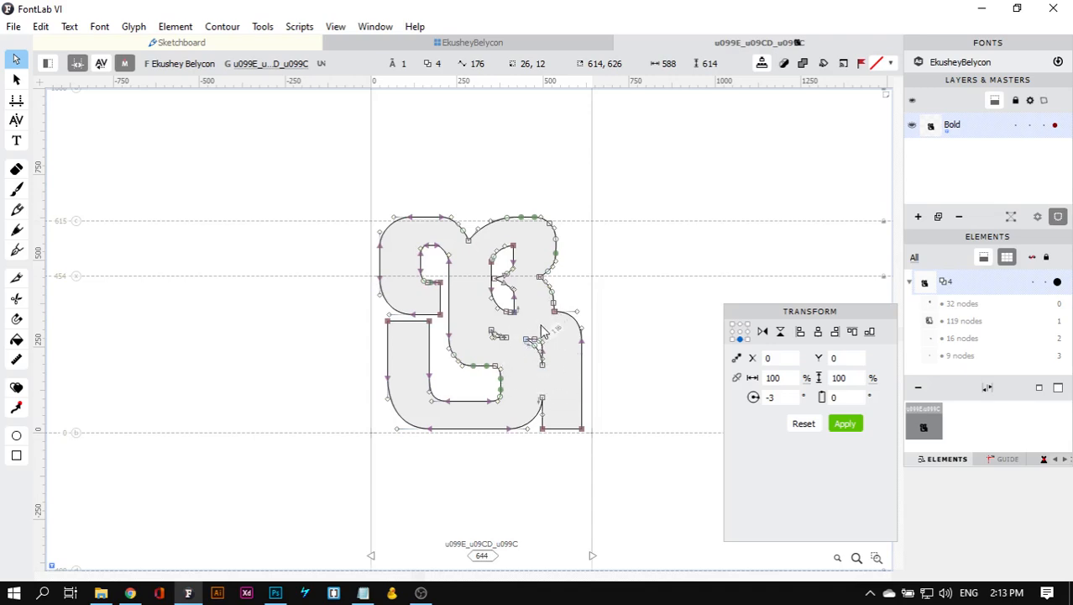
click(620, 43)
Look through the remaining emboldened glyphs to the end of the font and back, checking conjuncts for badly formed shapes
scroll(497, 337, down, 6)
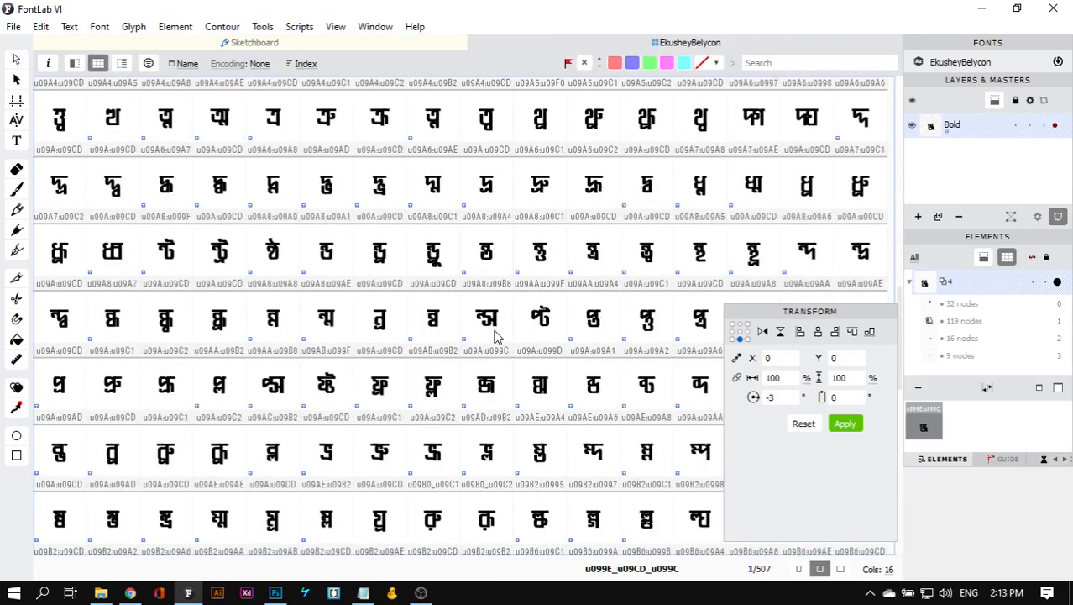
scroll(496, 336, down, 15)
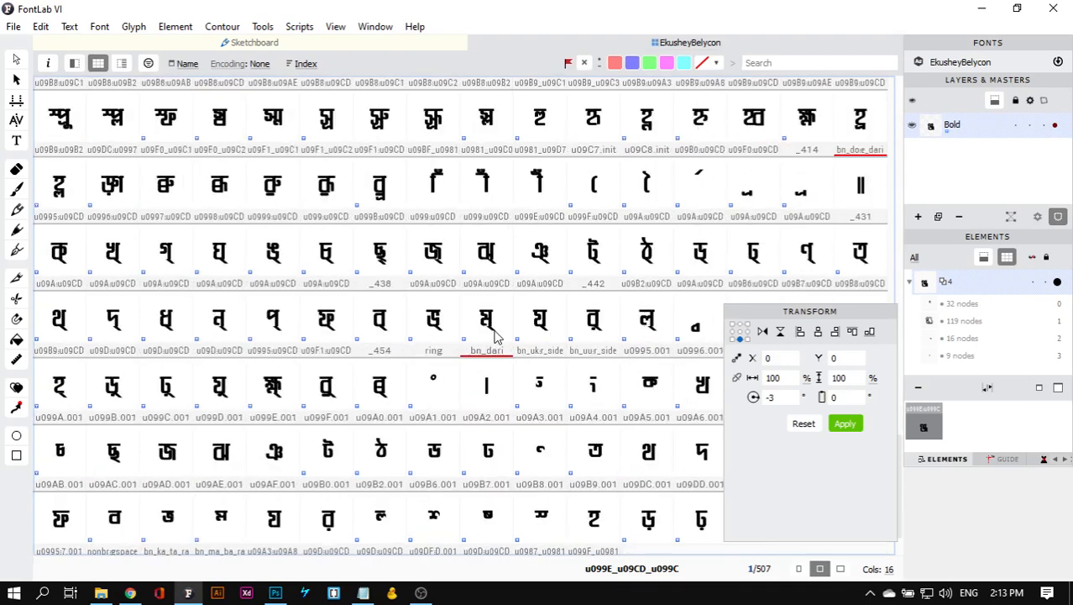
scroll(496, 336, down, 1)
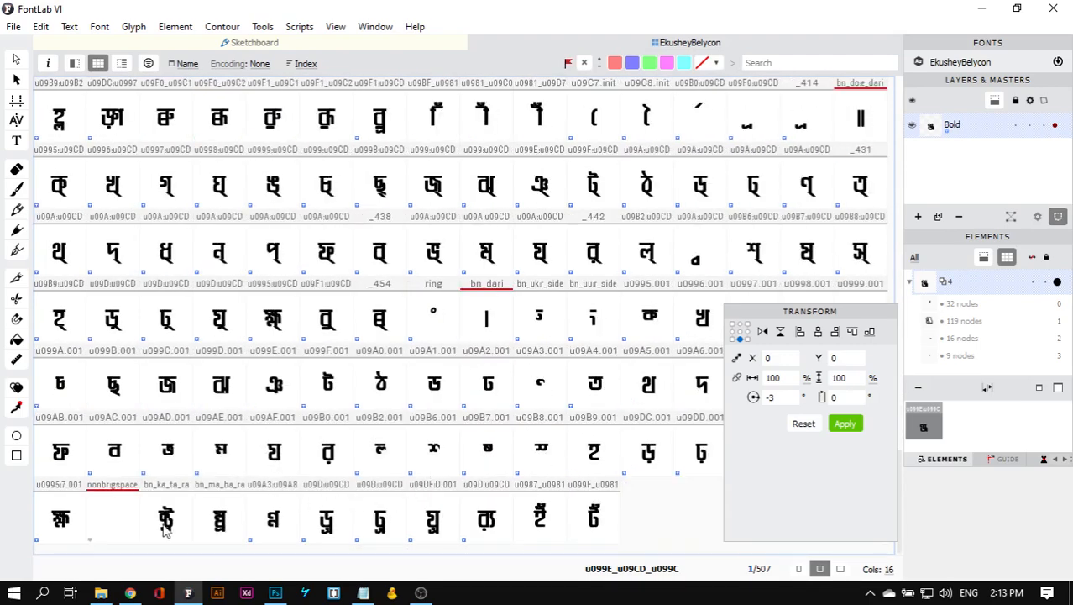
scroll(231, 357, up, 3)
scroll(236, 355, up, 5)
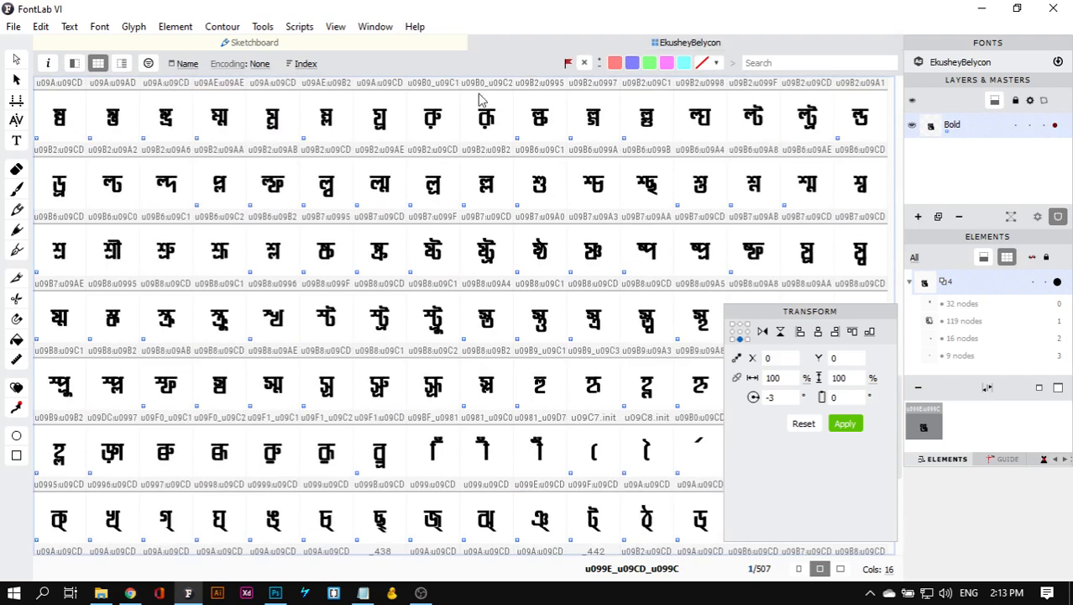
scroll(482, 144, up, 5)
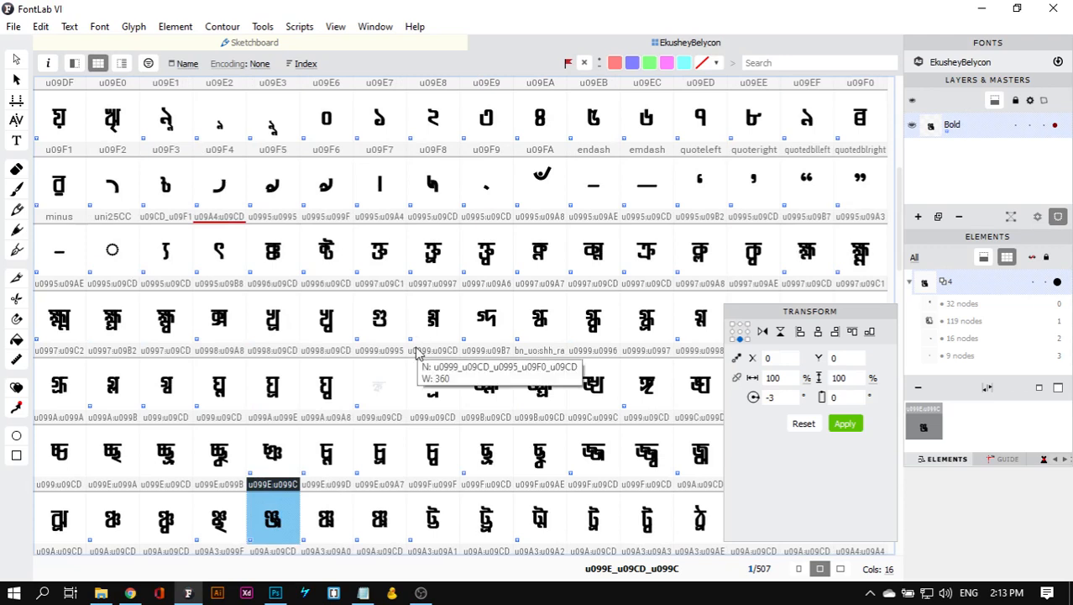
click(431, 252)
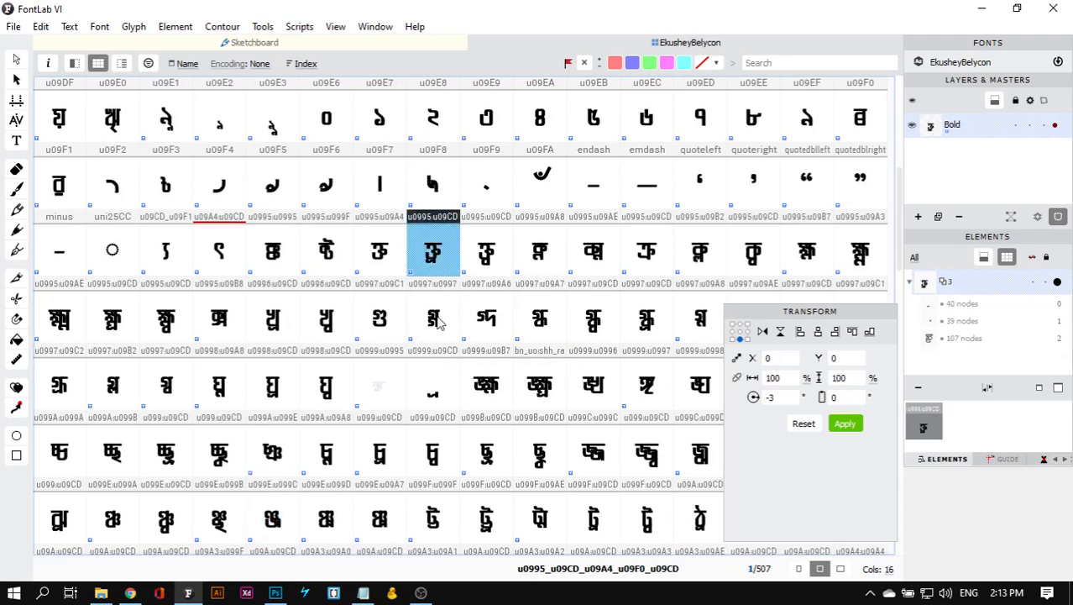
click(324, 269)
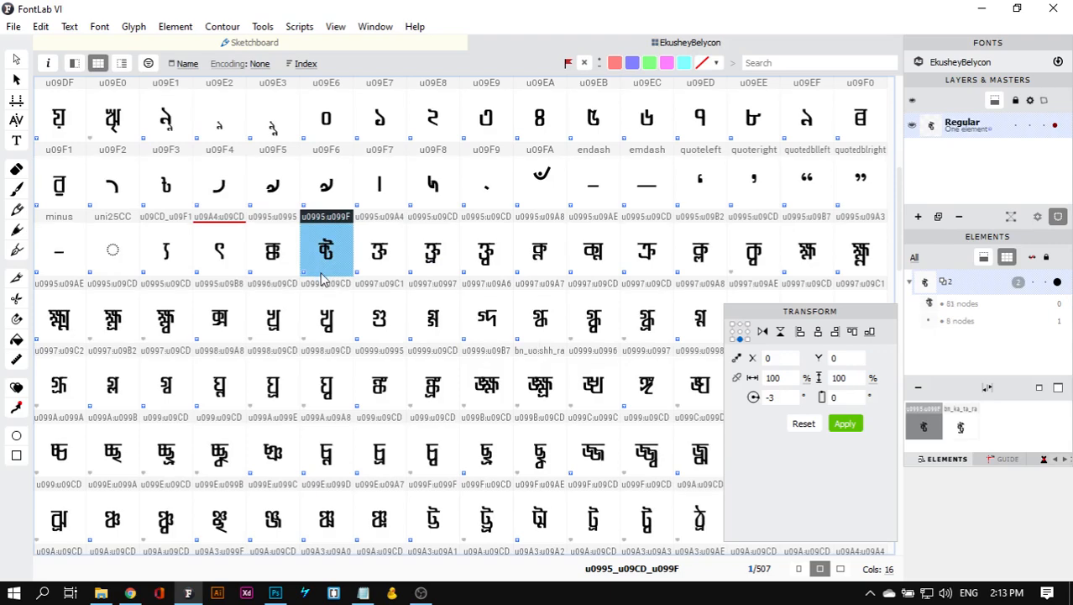
Select all glyphs in the font and open the Actions dialog for them
scroll(505, 284, up, 1)
scroll(505, 284, up, 3)
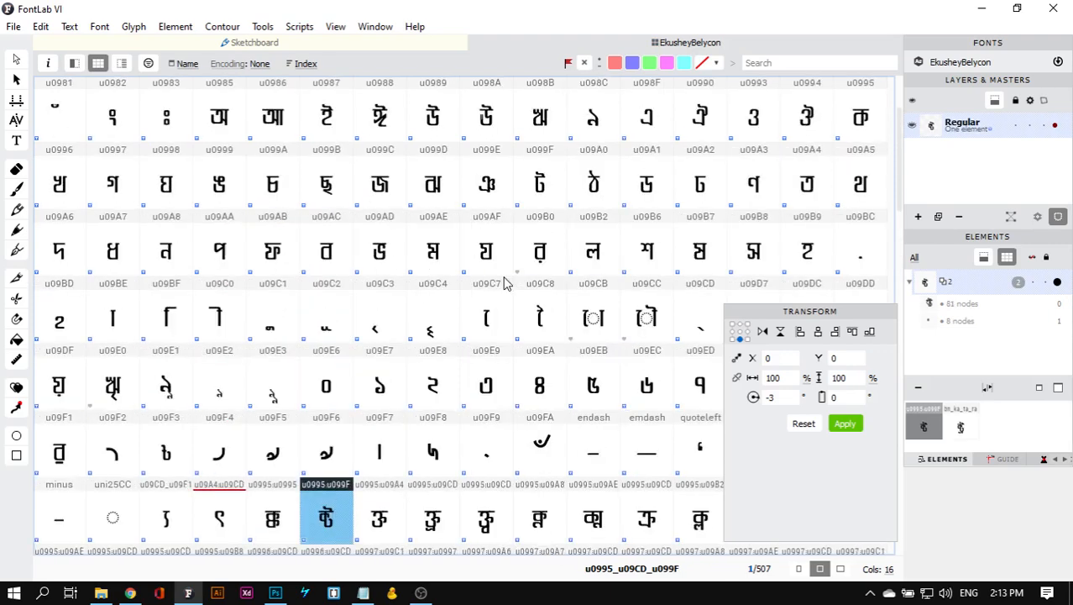
click(384, 187)
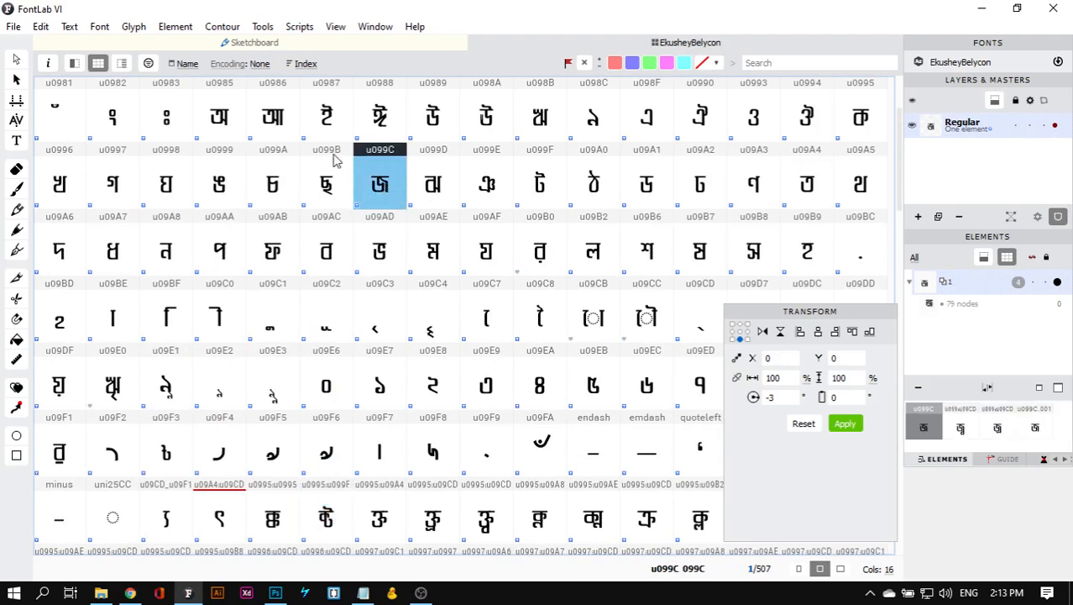
key(ctrl+a)
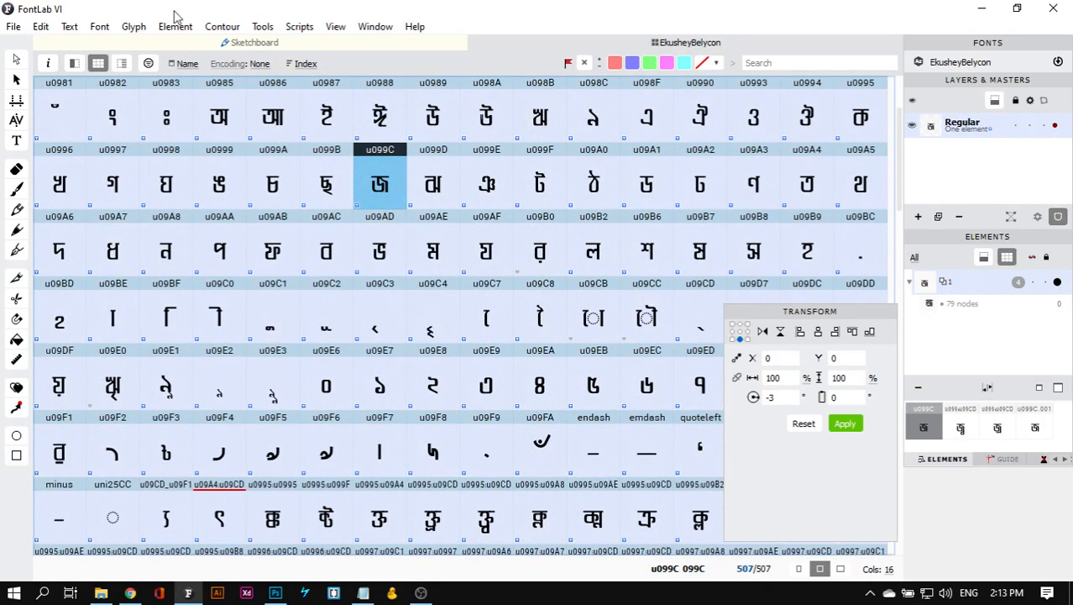
click(262, 26)
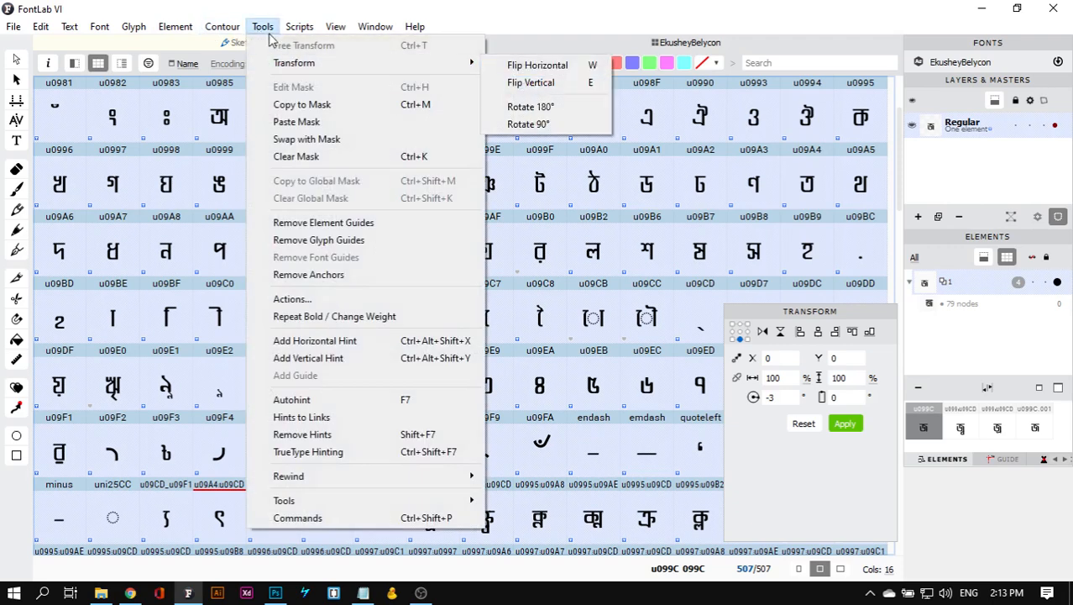
click(322, 304)
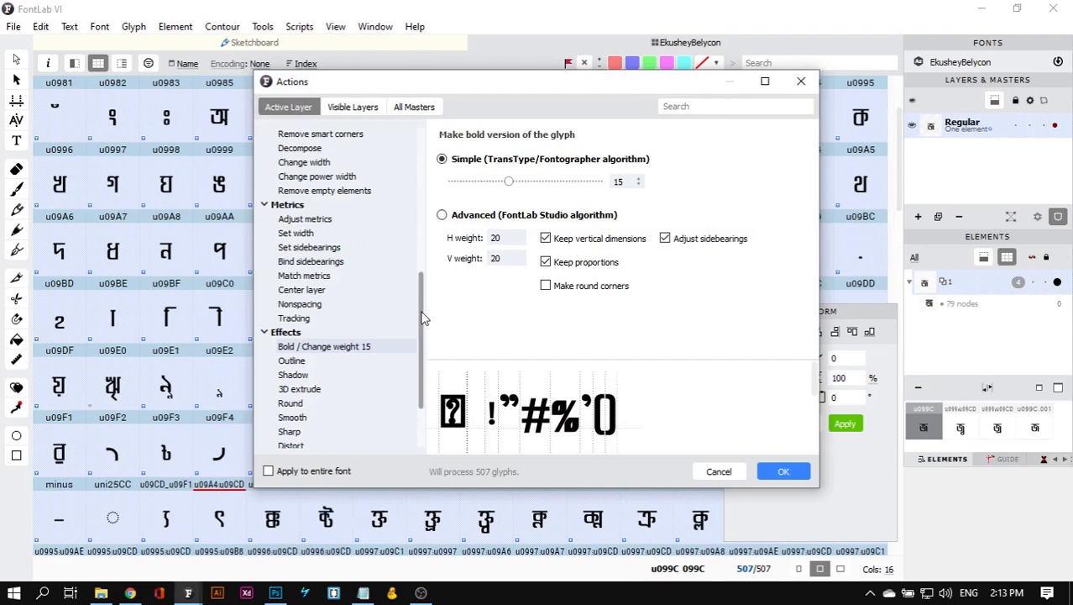
Slant all selected glyphs by 9° about the baseline with the Slant action, then clear the full selection
drag(431, 318, 424, 220)
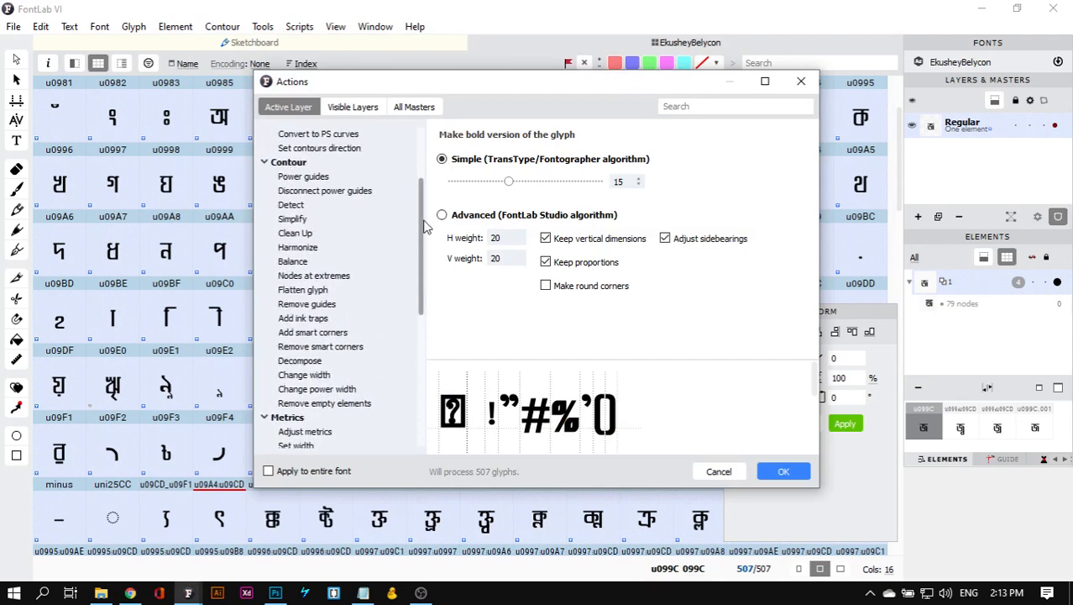
scroll(329, 252, up, 3)
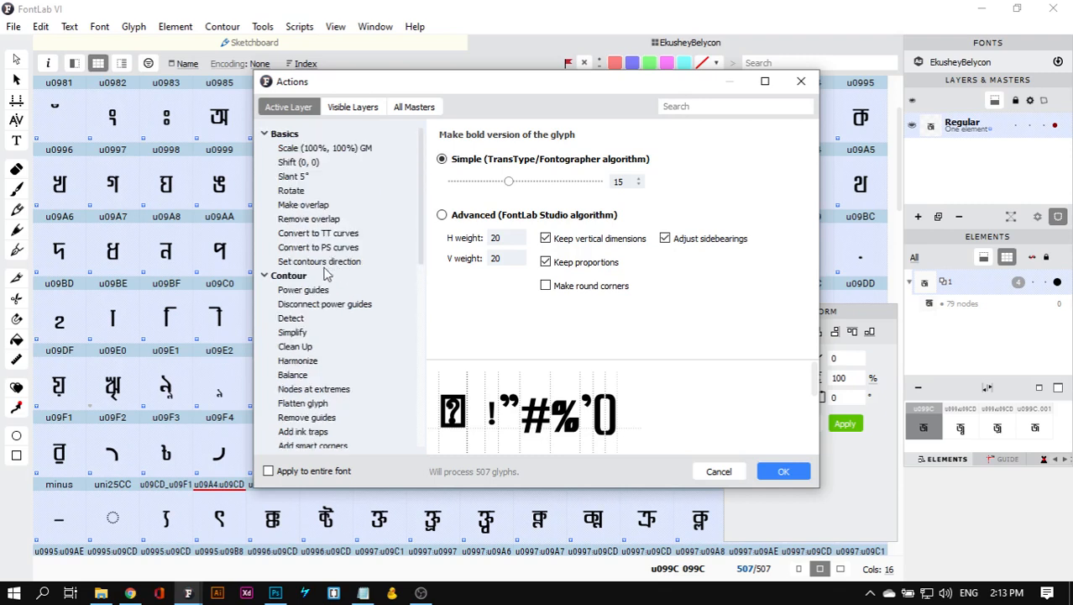
click(296, 178)
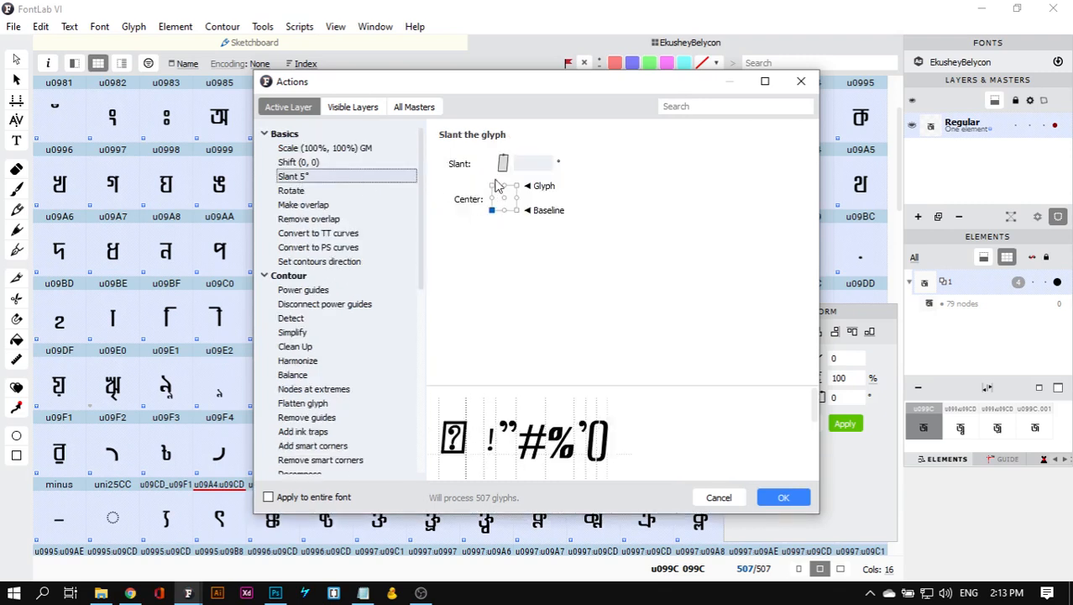
click(525, 166)
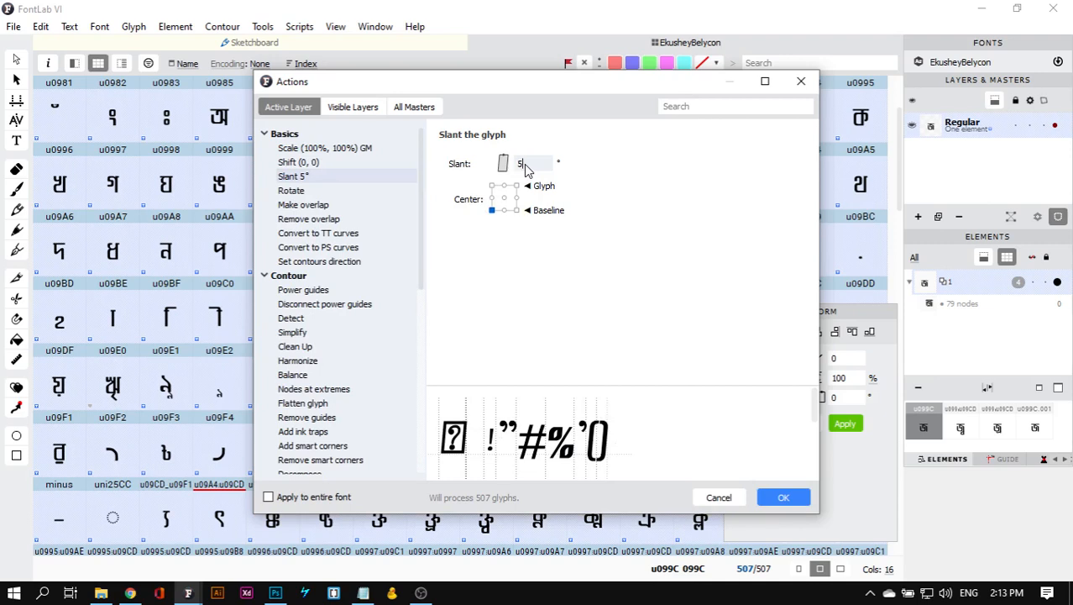
scroll(525, 169, up, 16)
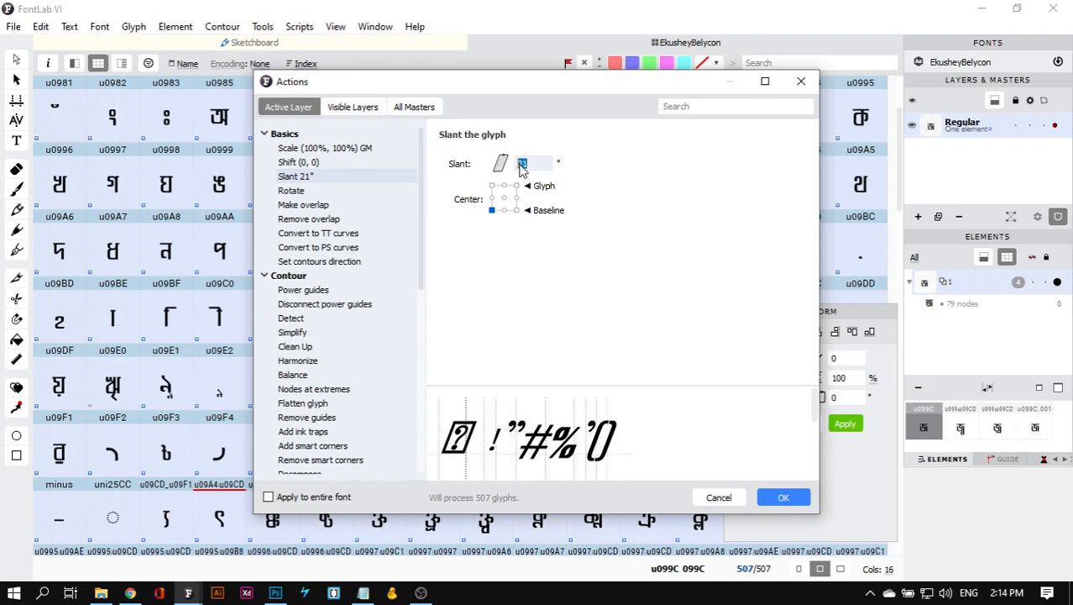
double_click(519, 167)
scroll(520, 169, down, 6)
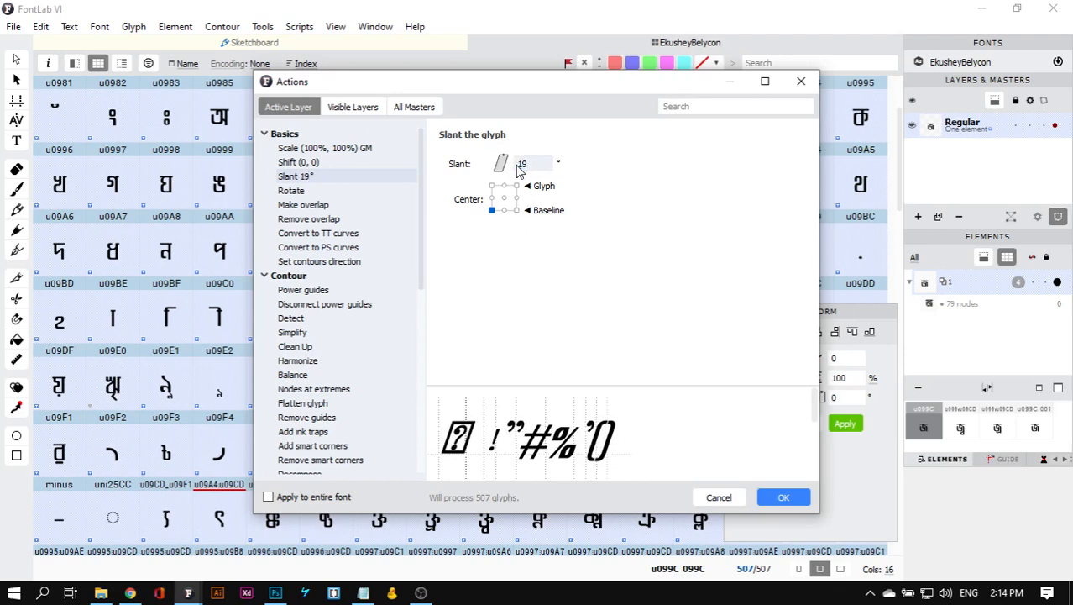
scroll(520, 169, down, 10)
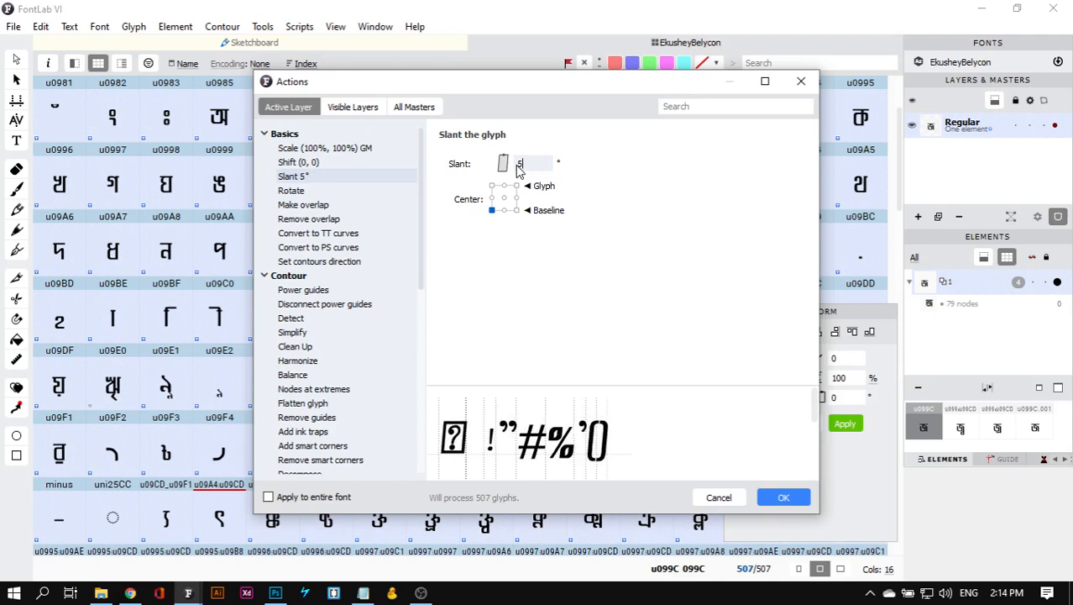
scroll(520, 169, up, 4)
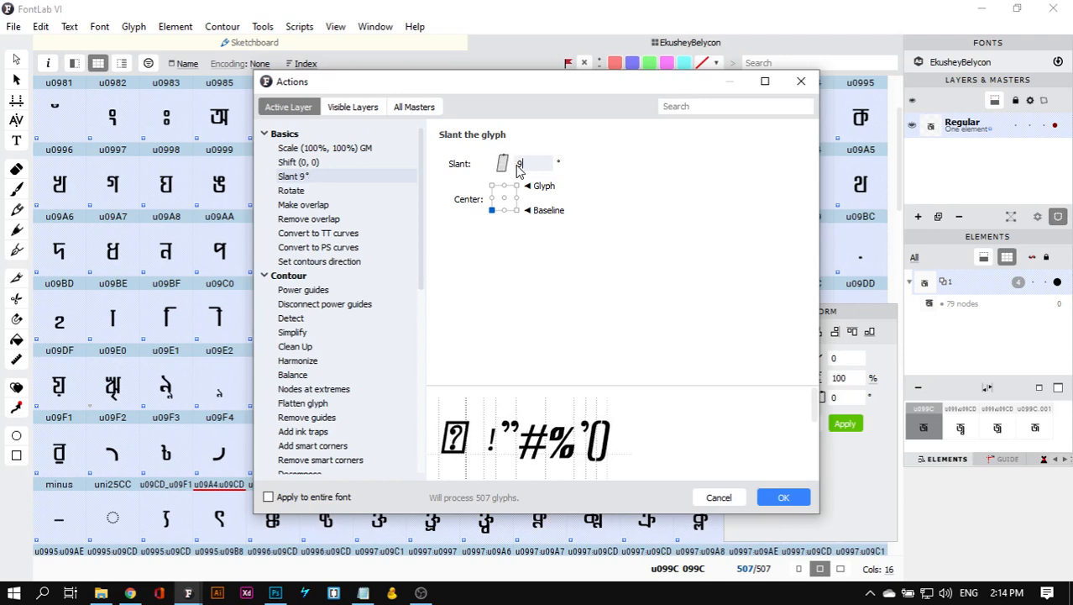
click(796, 501)
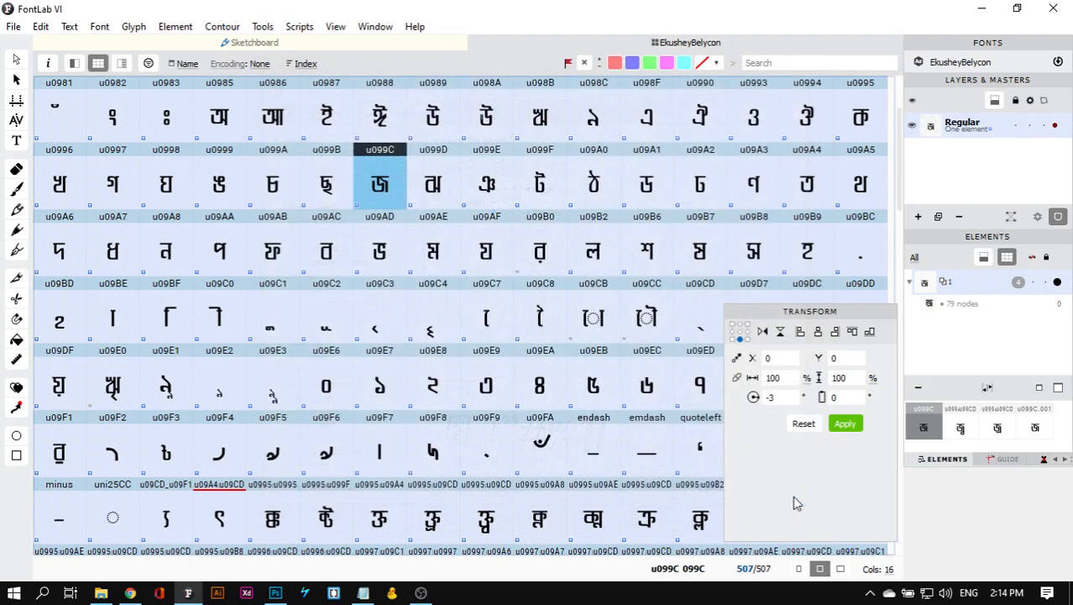
click(483, 263)
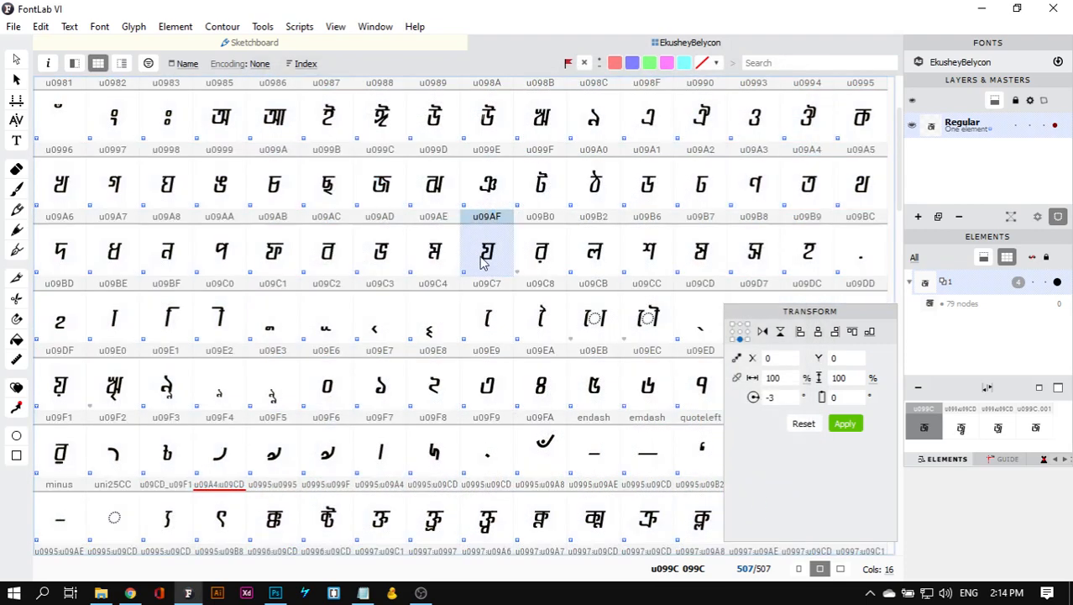
Open glyph u0986 and preview its slanted shape as solid text, checking the available OpenType features
click(274, 118)
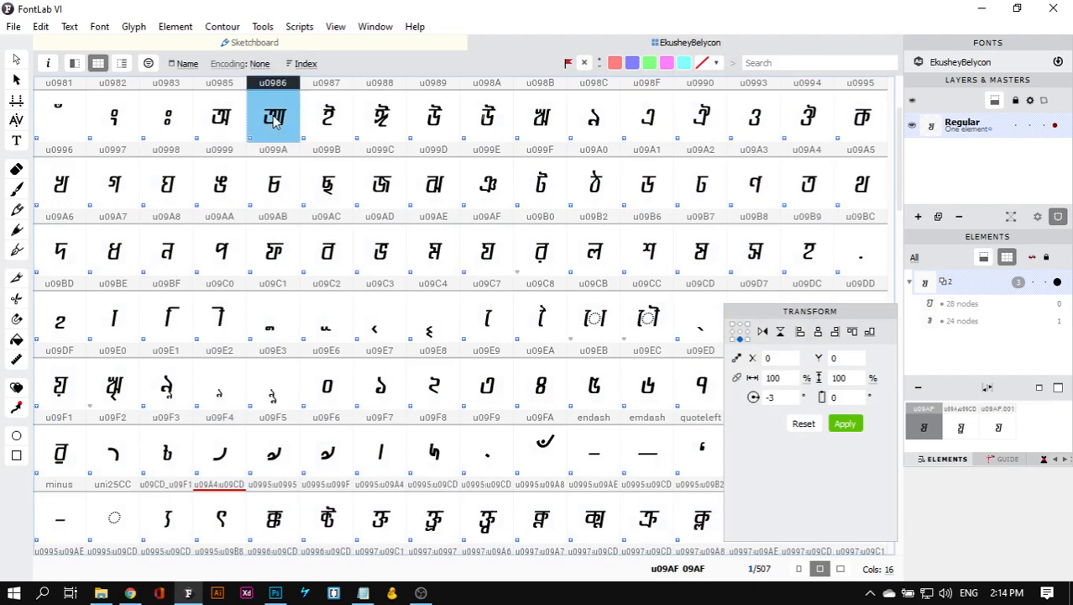
double_click(273, 117)
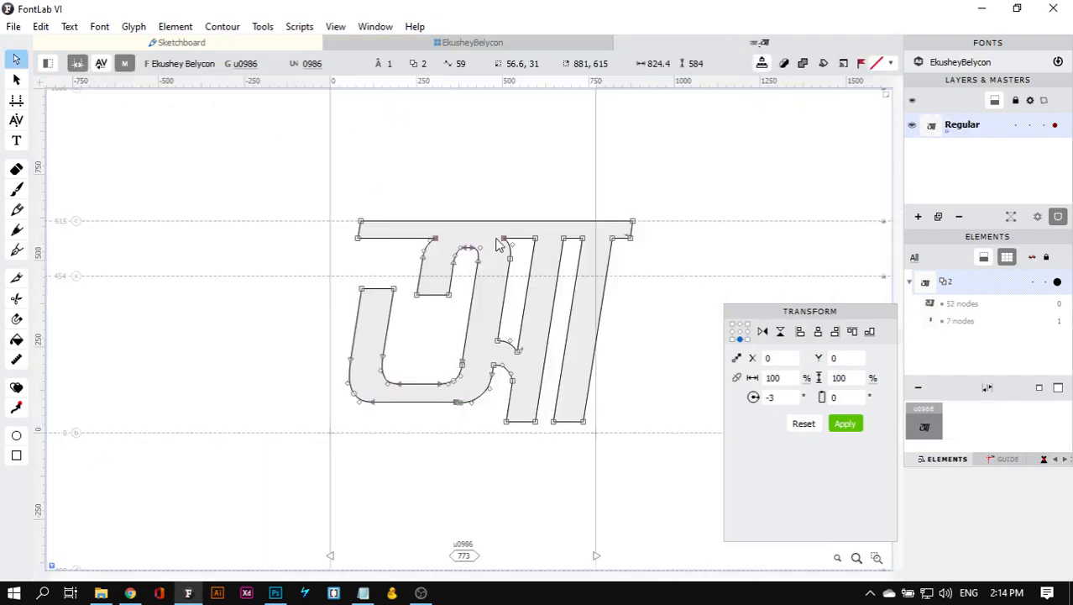
drag(534, 269, 323, 236)
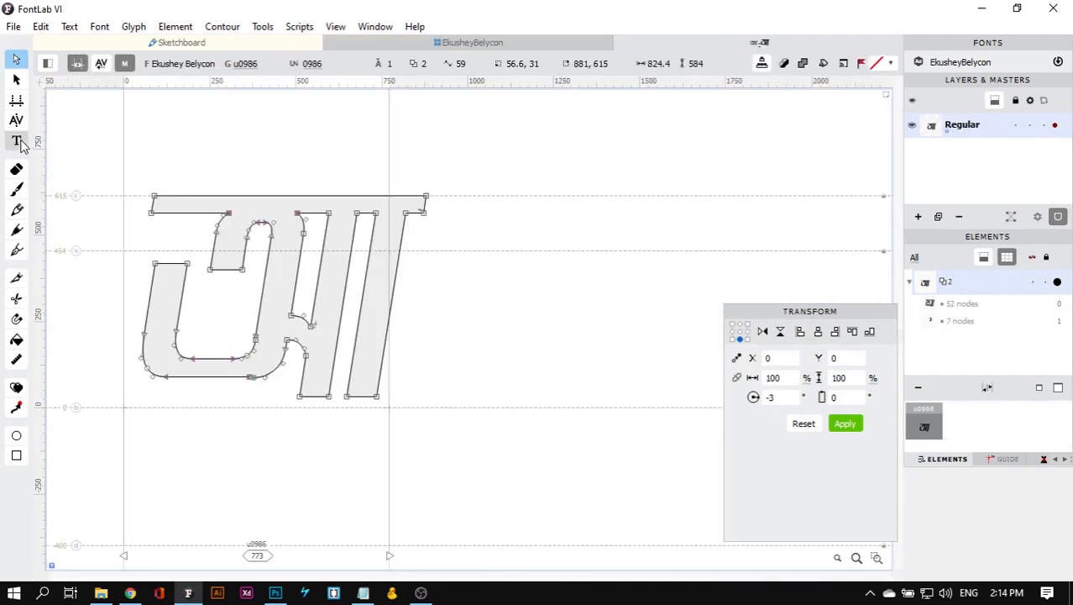
click(17, 141)
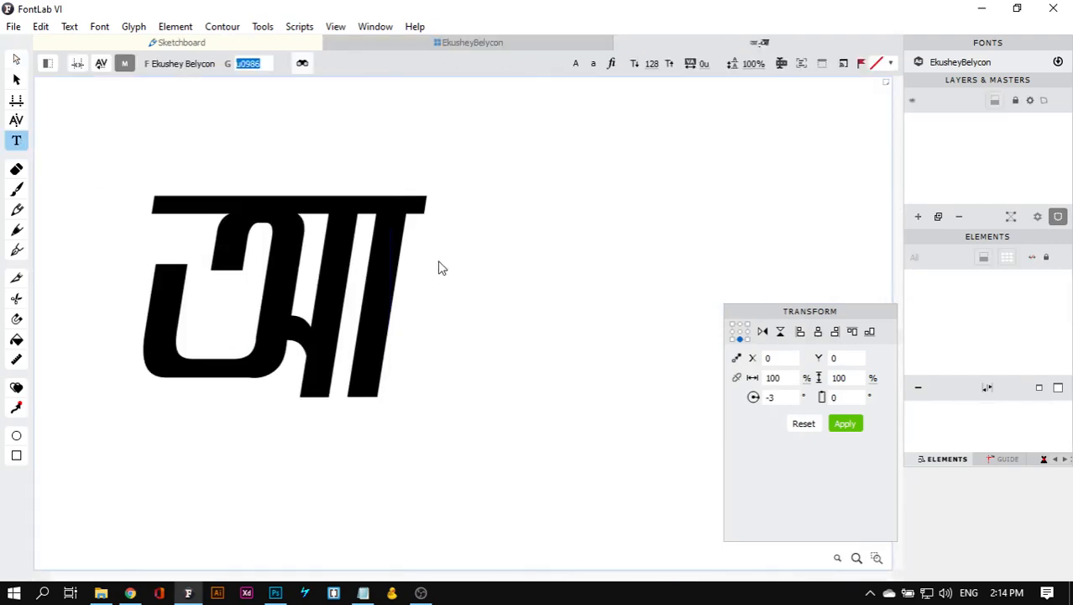
click(613, 65)
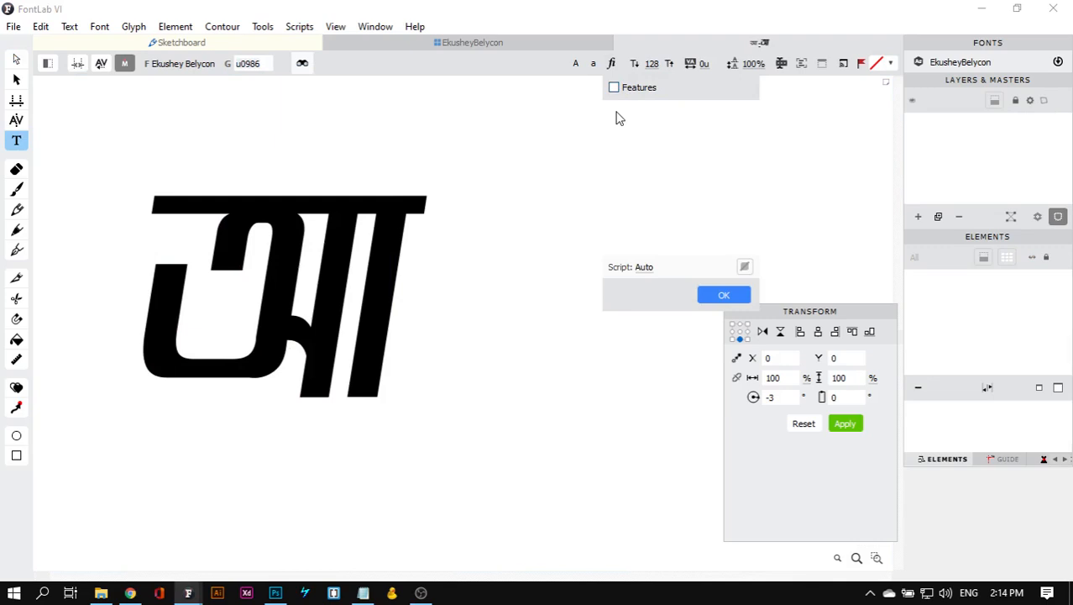
click(724, 294)
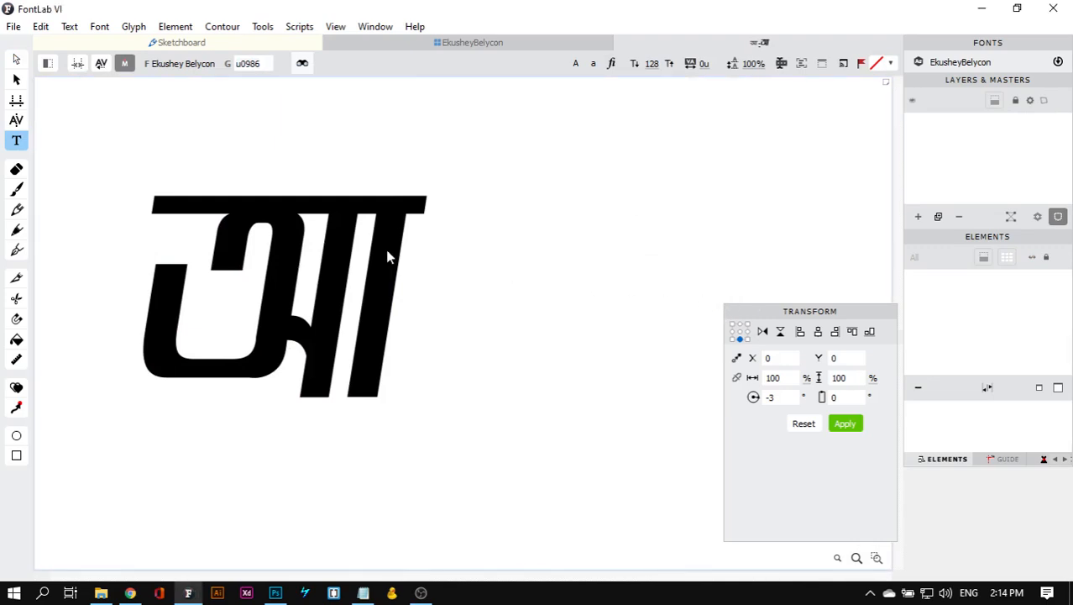
Replace the preview text with a sample Bengali word to check the slanted letters together, then return to the glyph grid
click(389, 252)
text(m)
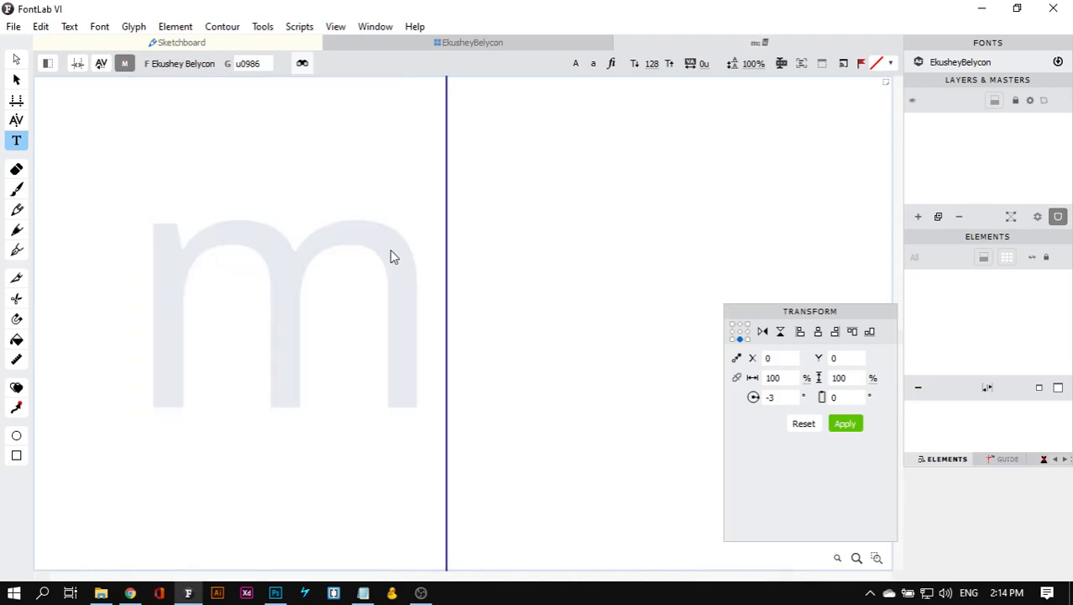
key(BackSpace)
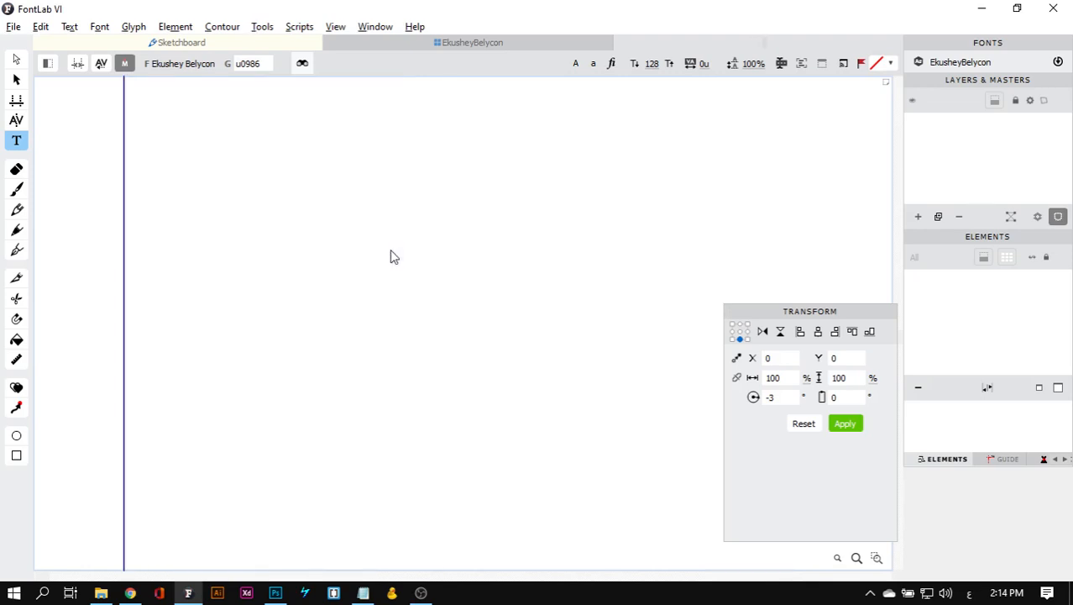
key(alt+shift)
text(মাম)
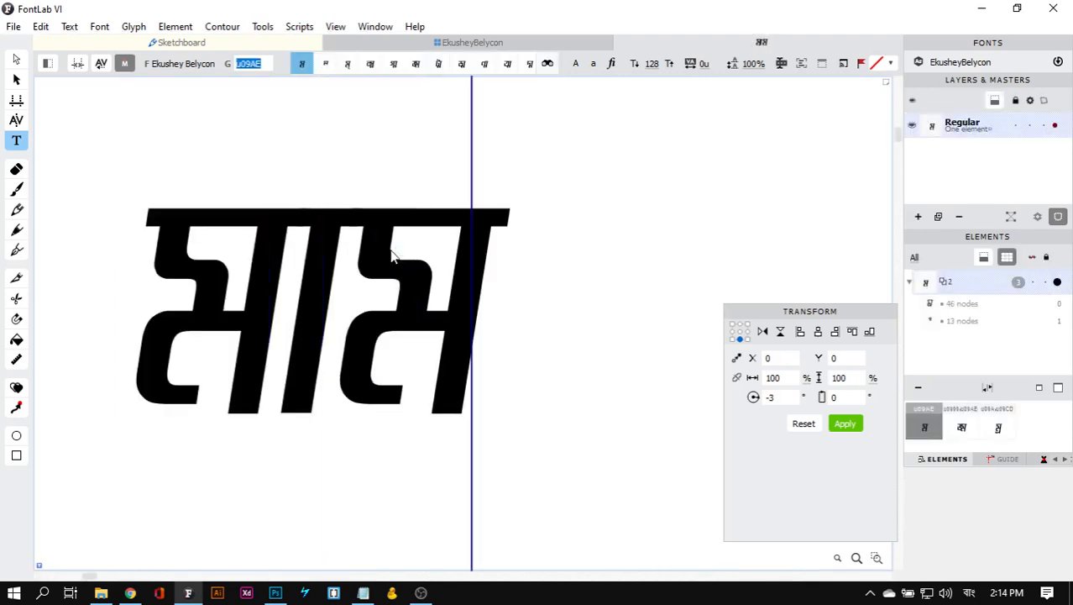
text(ুন)
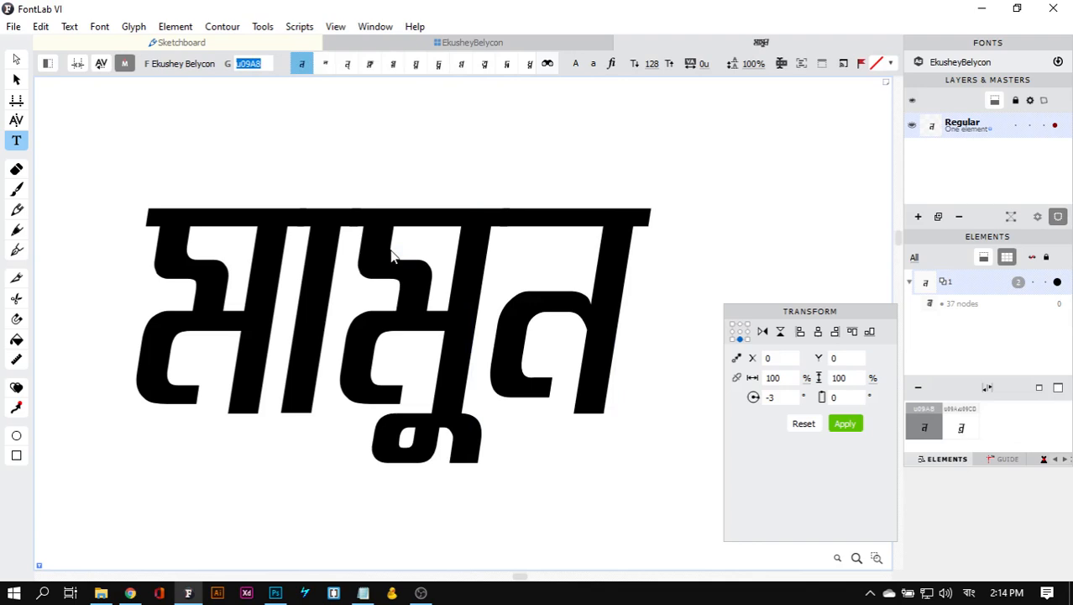
click(620, 43)
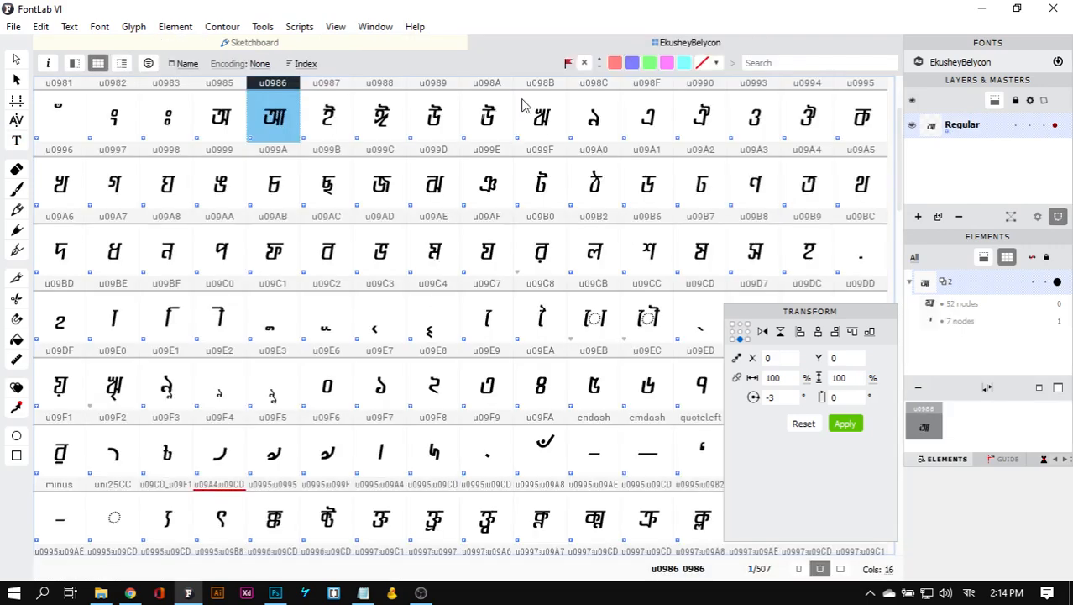
Examine the naming properties and available weight classes in Font Info, and close it without changes
click(13, 26)
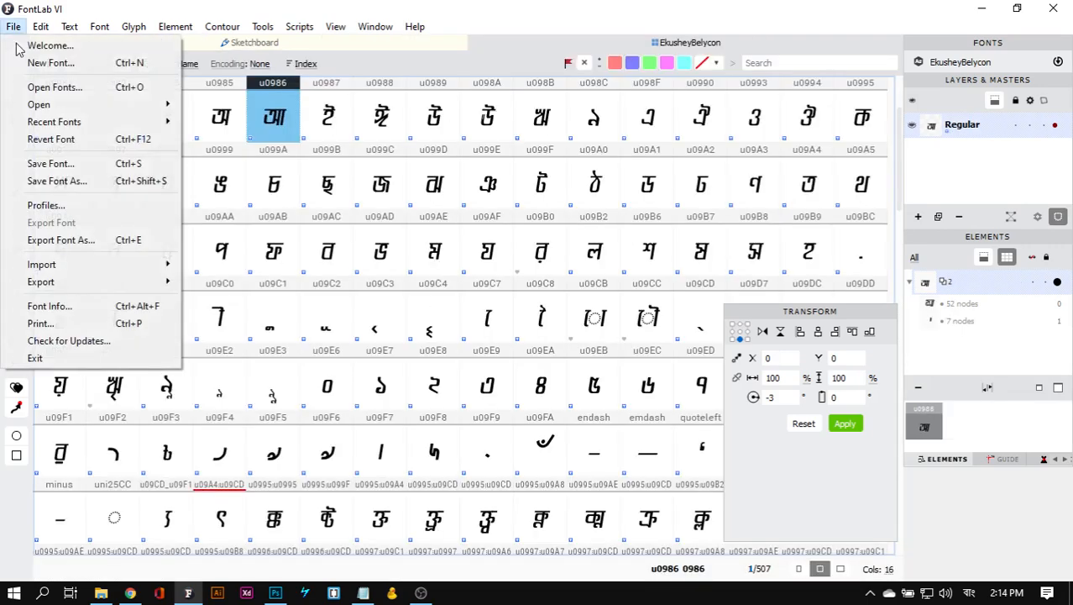
click(64, 310)
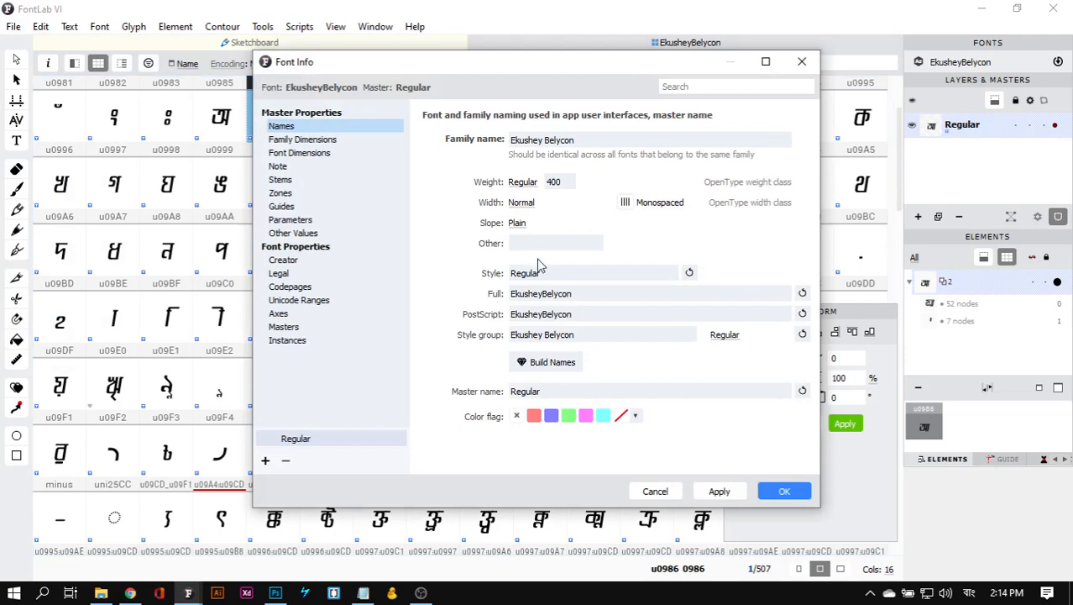
click(525, 182)
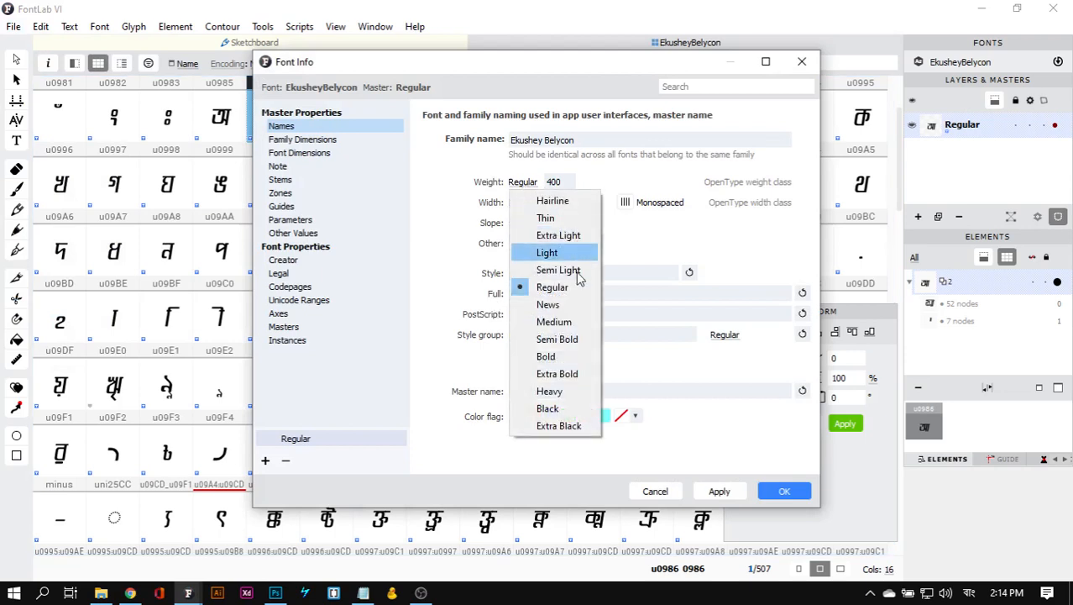
click(448, 244)
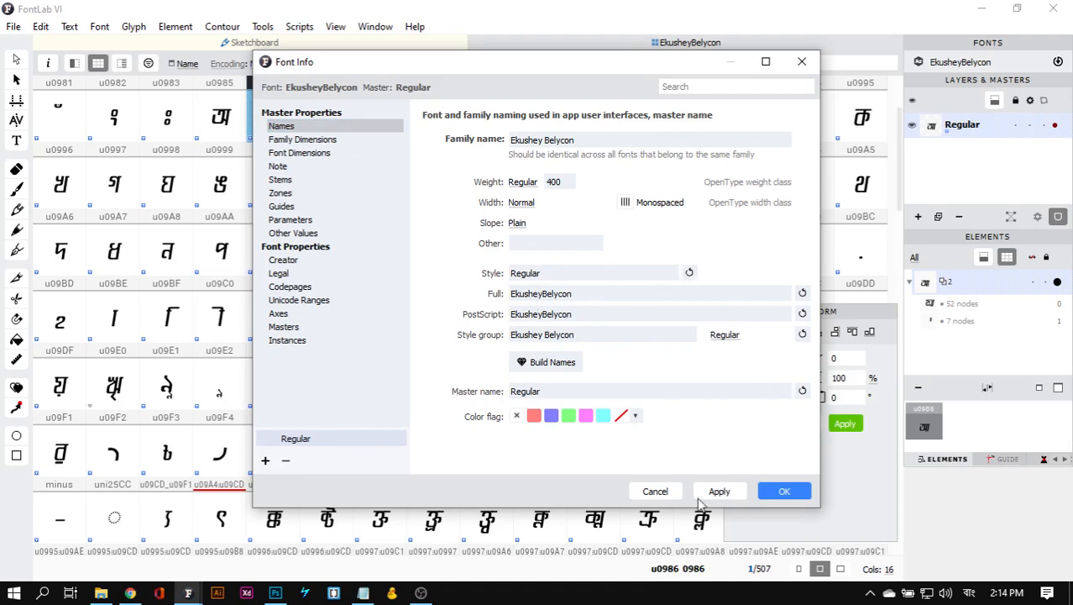
click(660, 493)
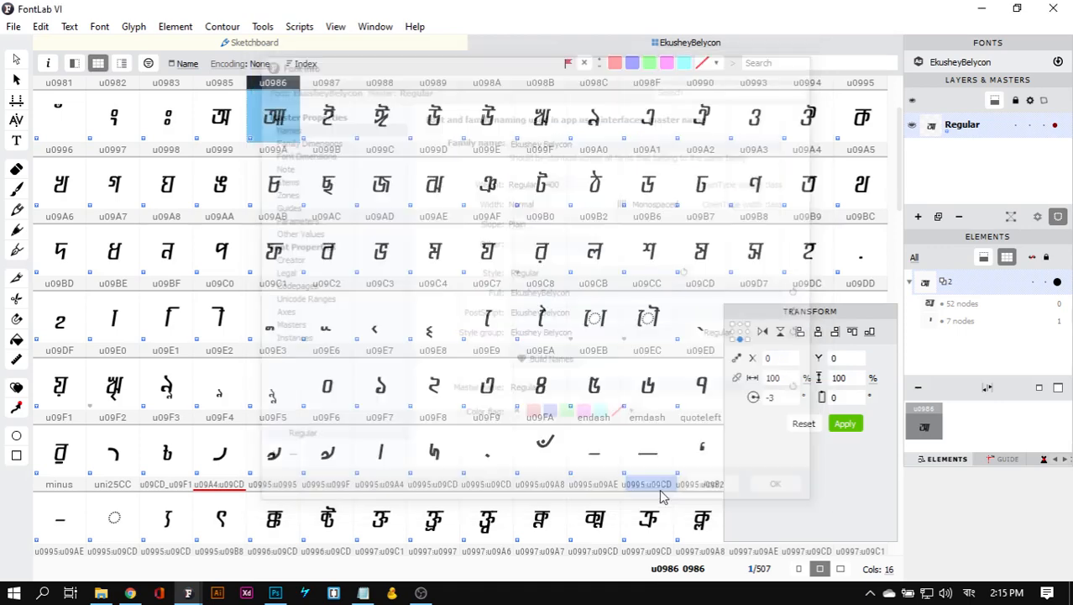
click(13, 28)
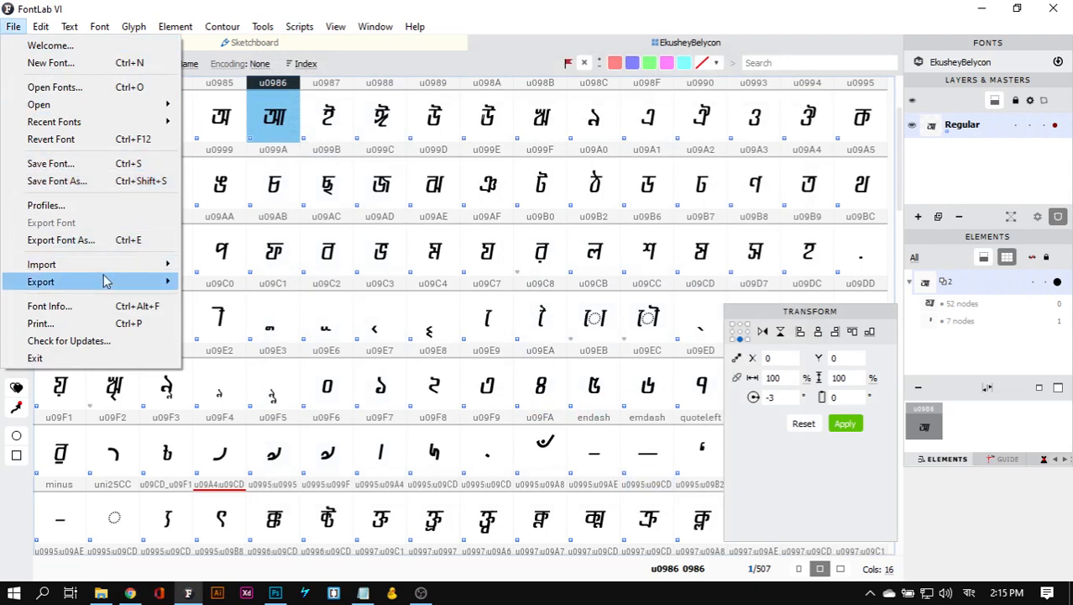
click(97, 169)
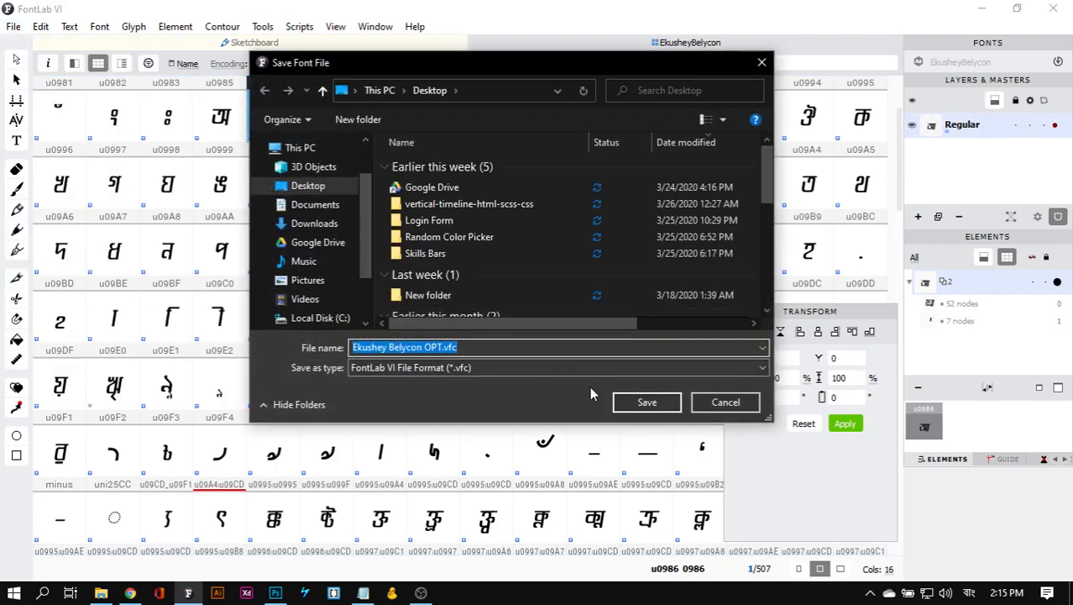
click(736, 404)
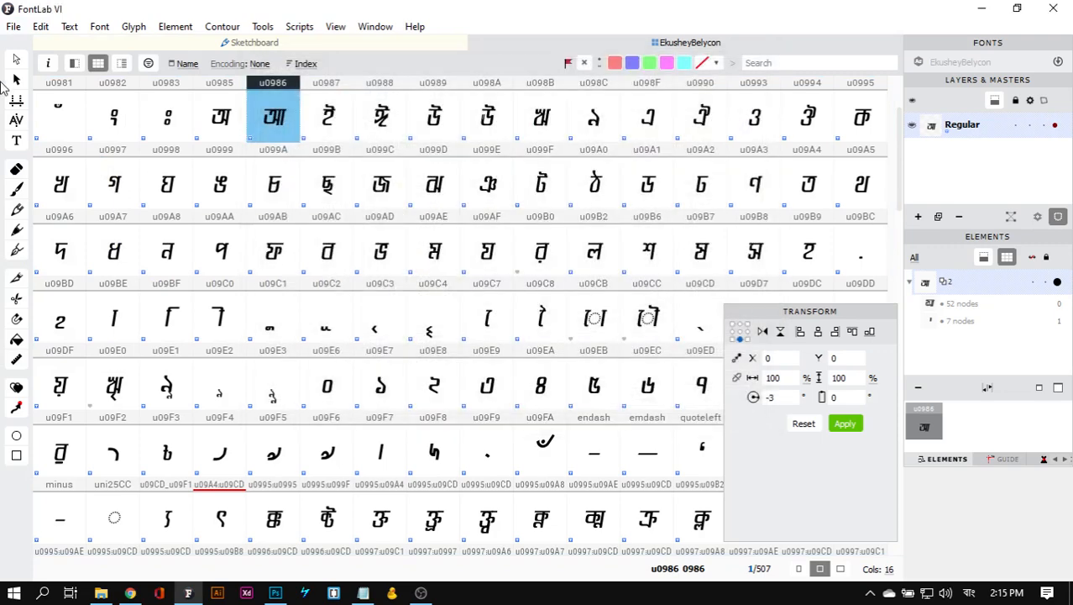
Check the file name and FontLab VI format offered for saving the font, and cancel without saving
click(13, 28)
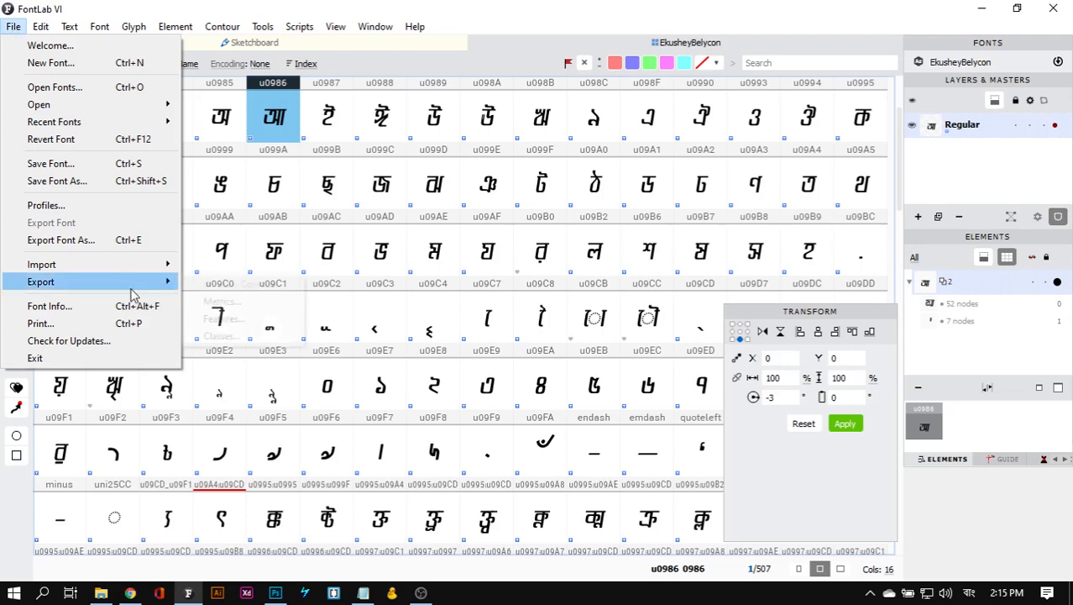
click(97, 167)
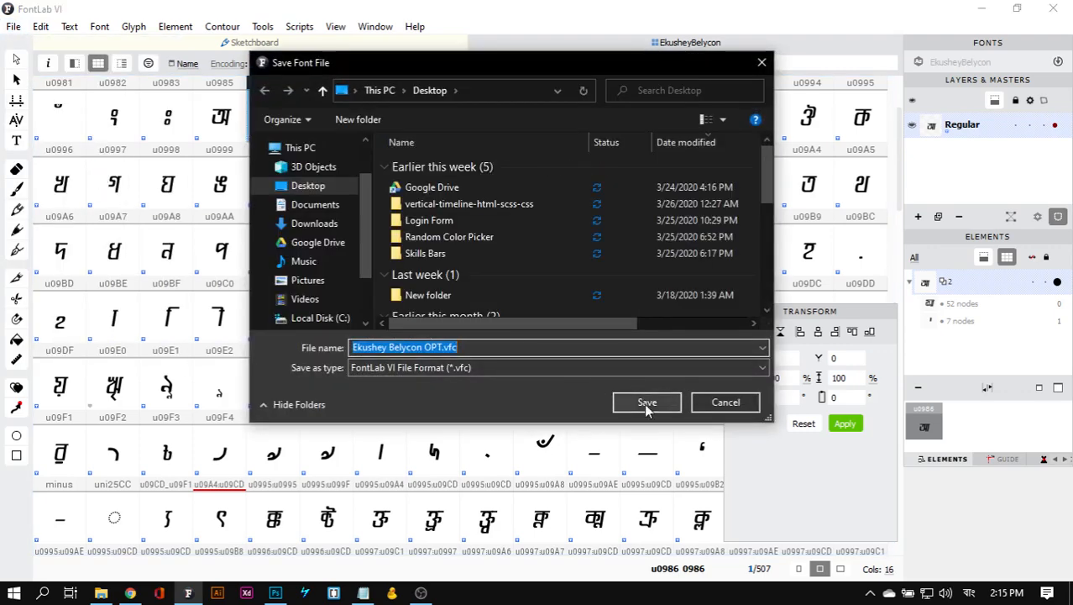
click(726, 402)
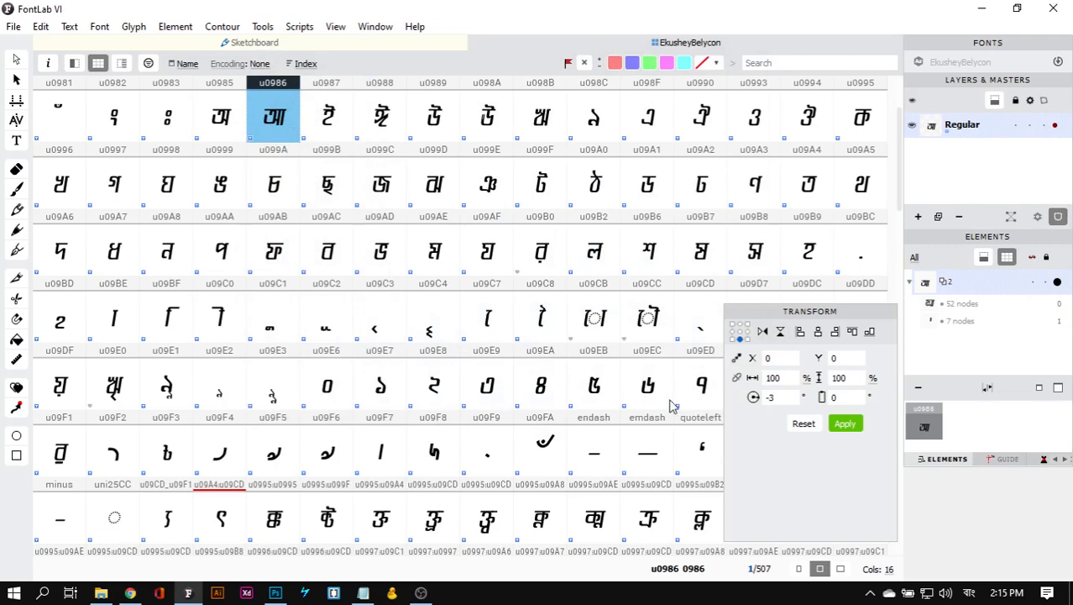
click(13, 26)
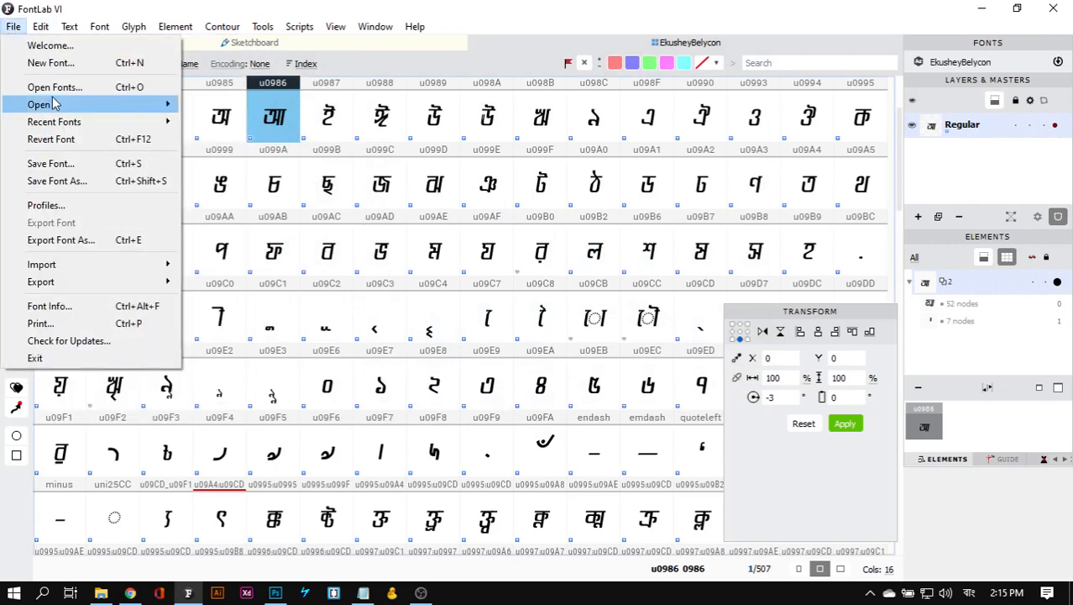
mouse_move(55, 102)
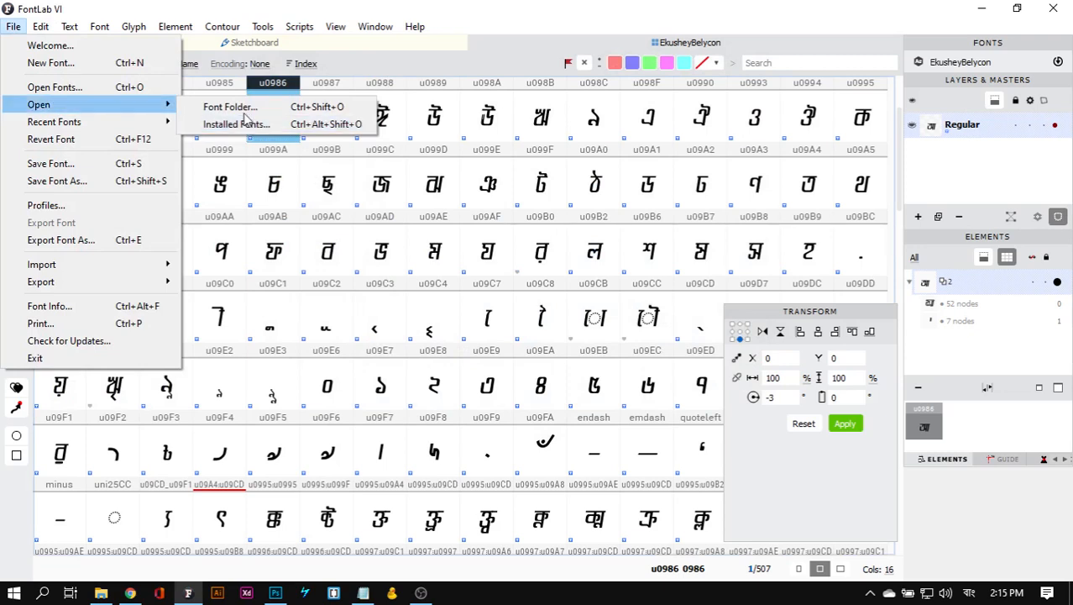
mouse_move(148, 126)
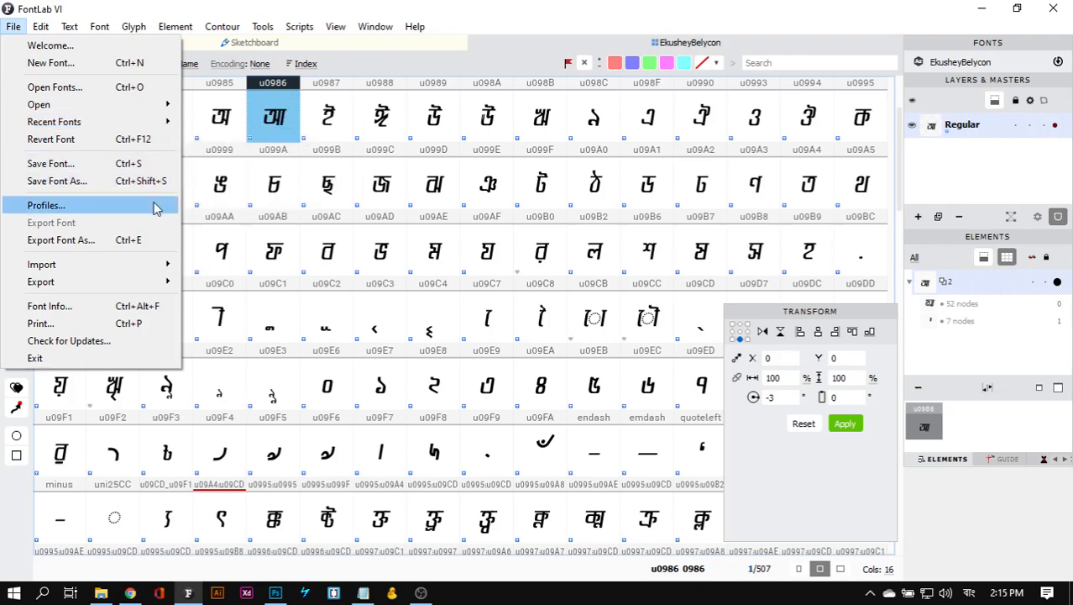
mouse_move(155, 265)
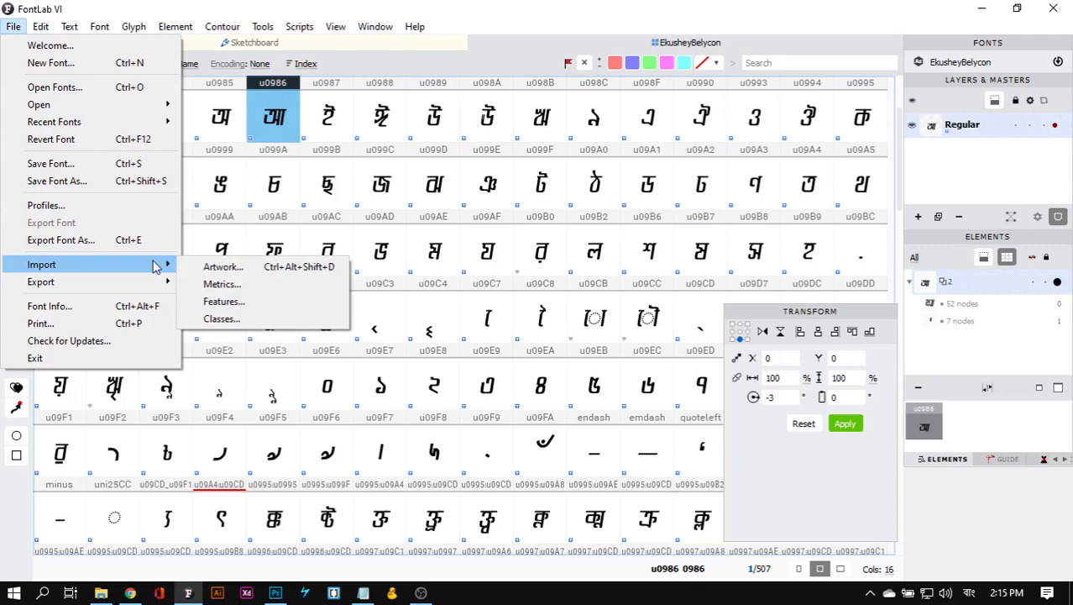
mouse_move(164, 289)
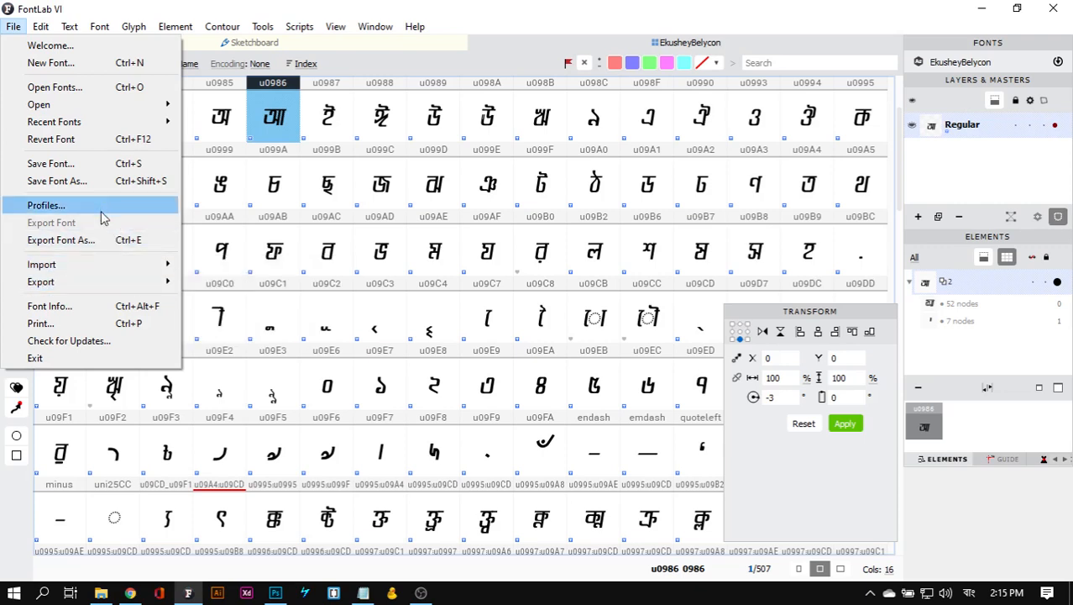
Bring up the font's save options again to review the Desktop destination, cancel, and return to the glyph grid
click(369, 243)
key(ctrl+s)
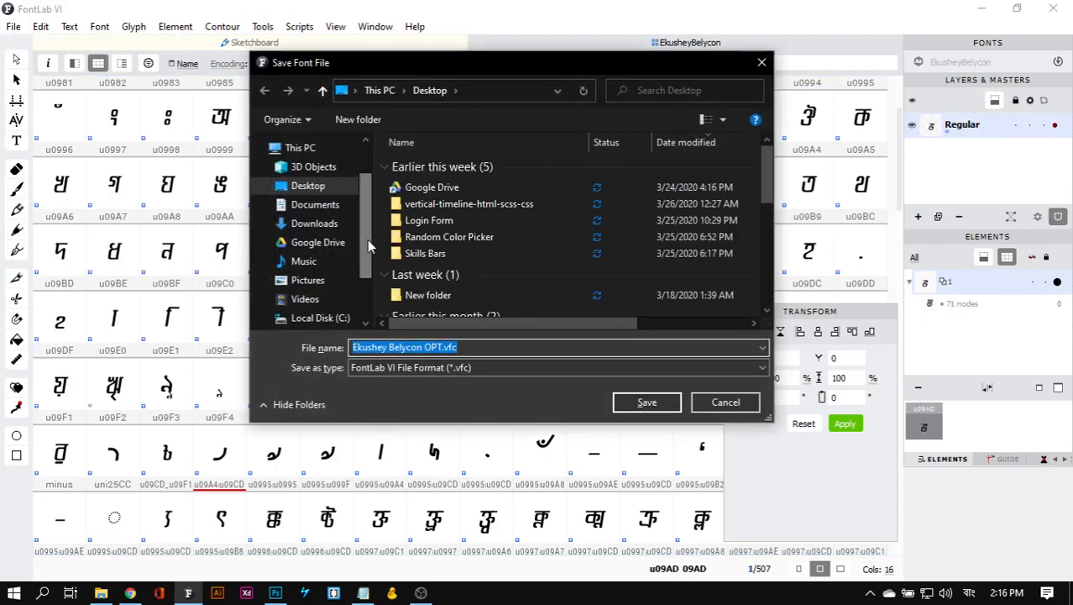
click(726, 403)
click(14, 27)
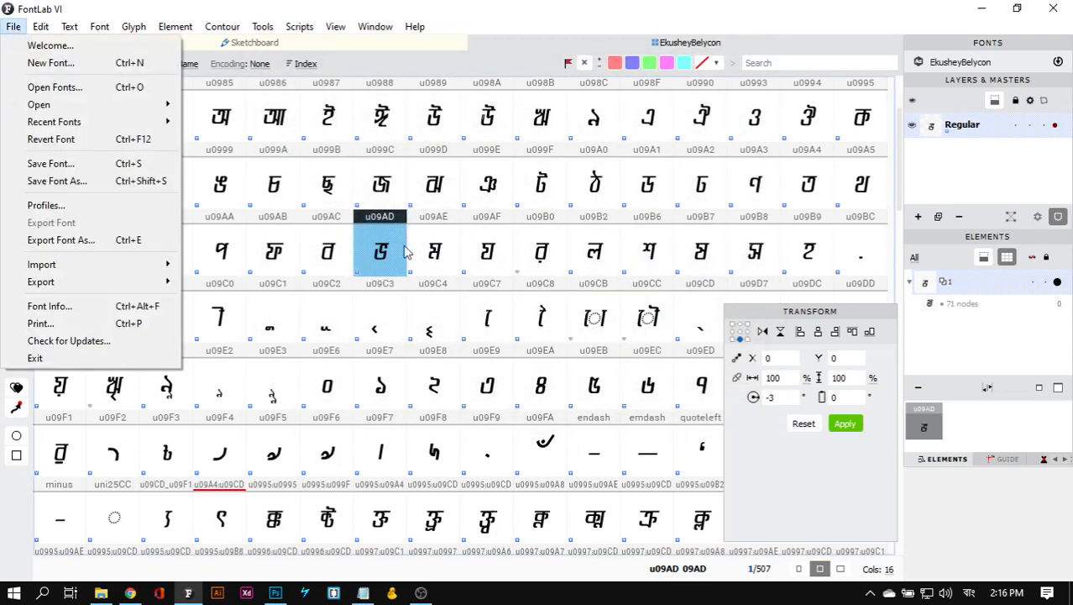
click(492, 289)
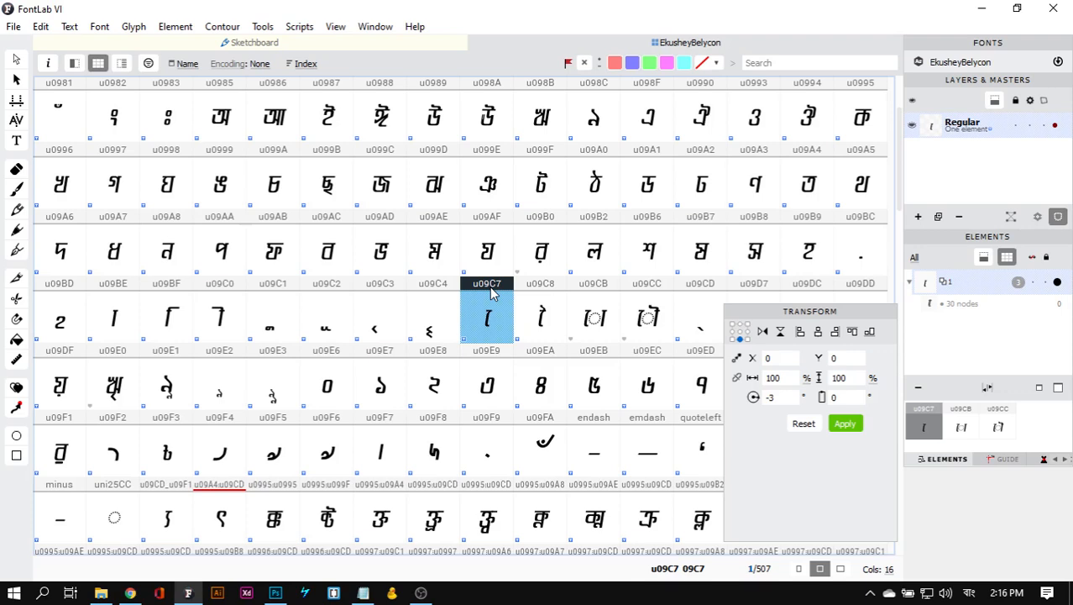